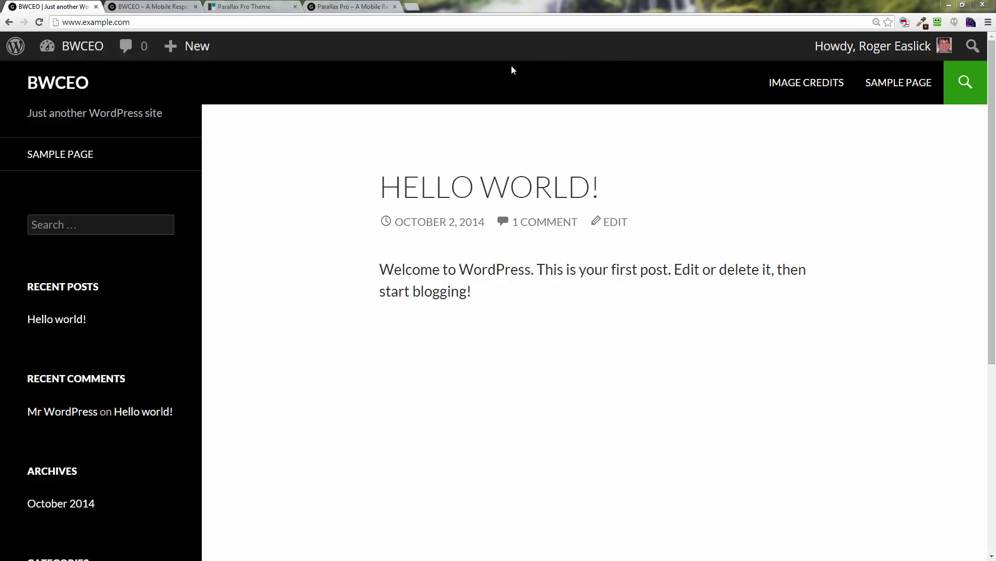
pyautogui.moveTo(80, 62)
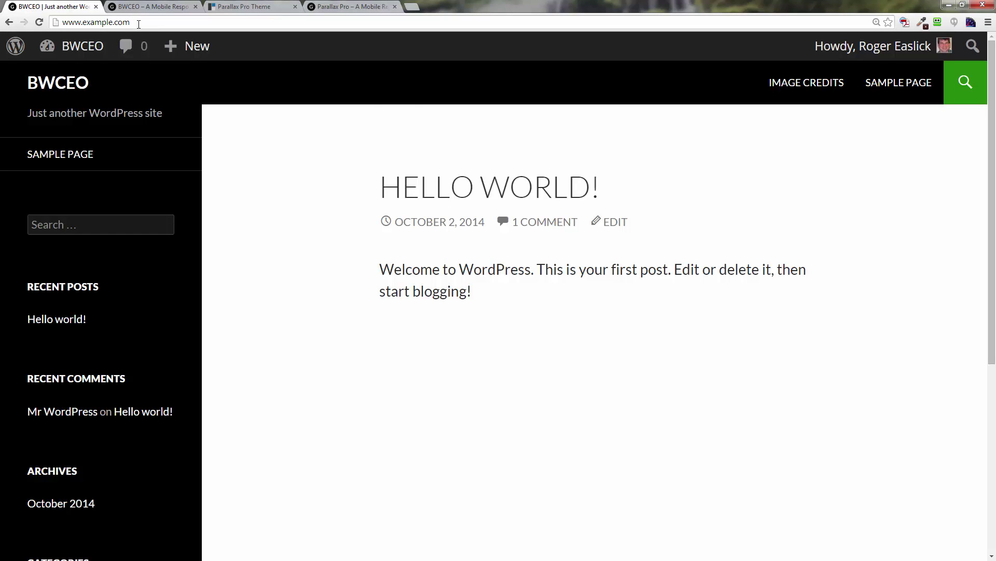
pyautogui.click(138, 23)
pyautogui.write('/')
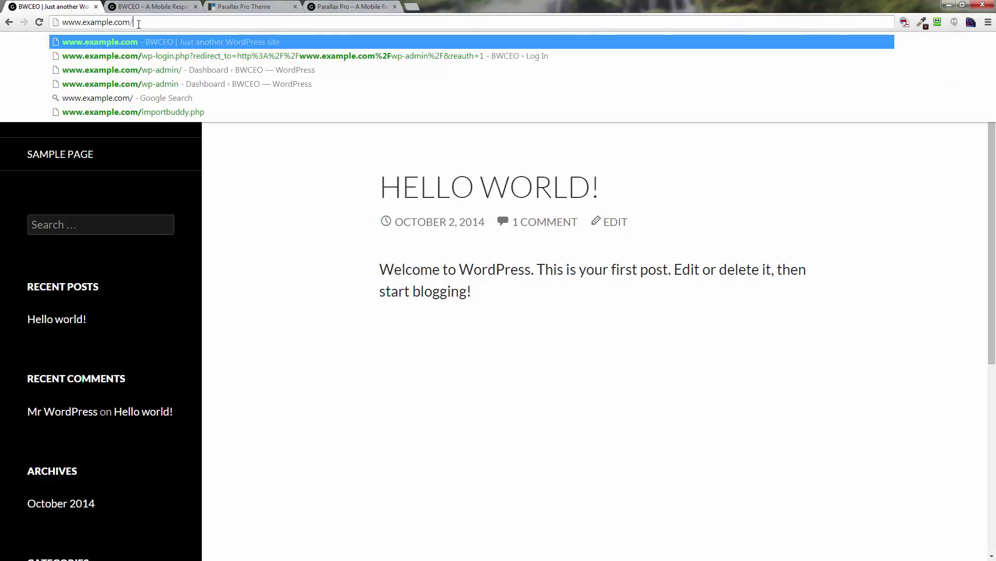
pyautogui.write('wp')
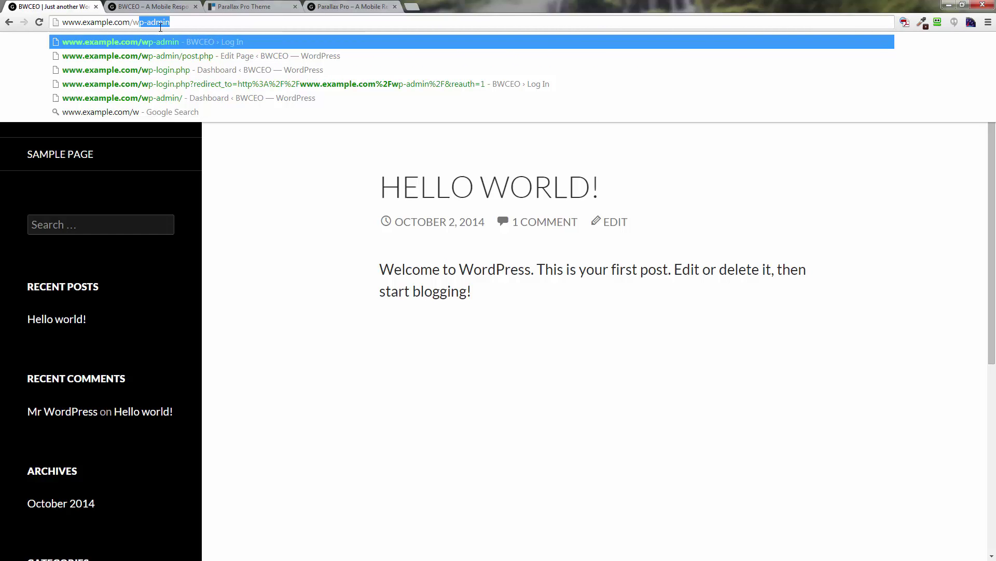
pyautogui.write('-admon')
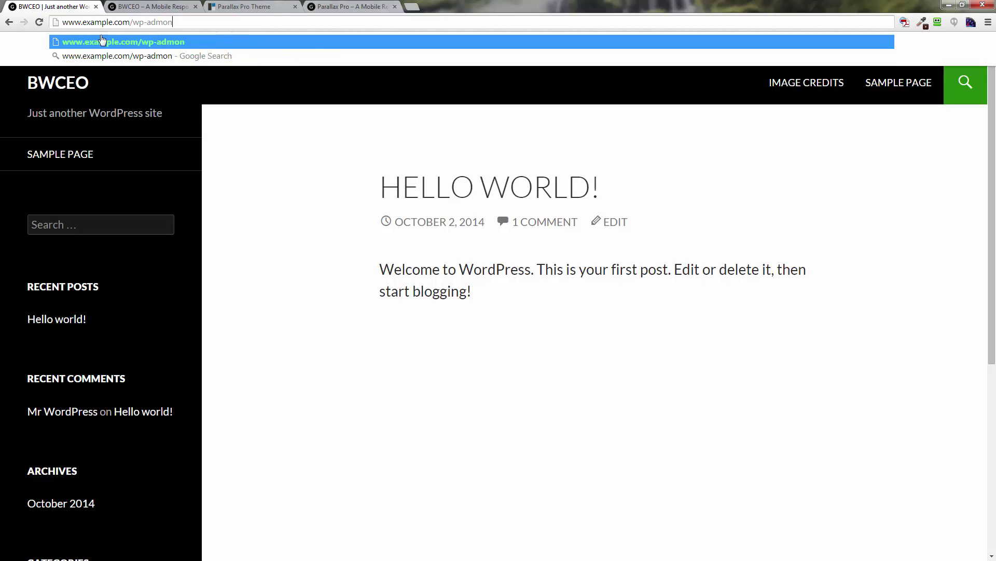
pyautogui.moveTo(181, 21); pyautogui.dragTo(62, 22)
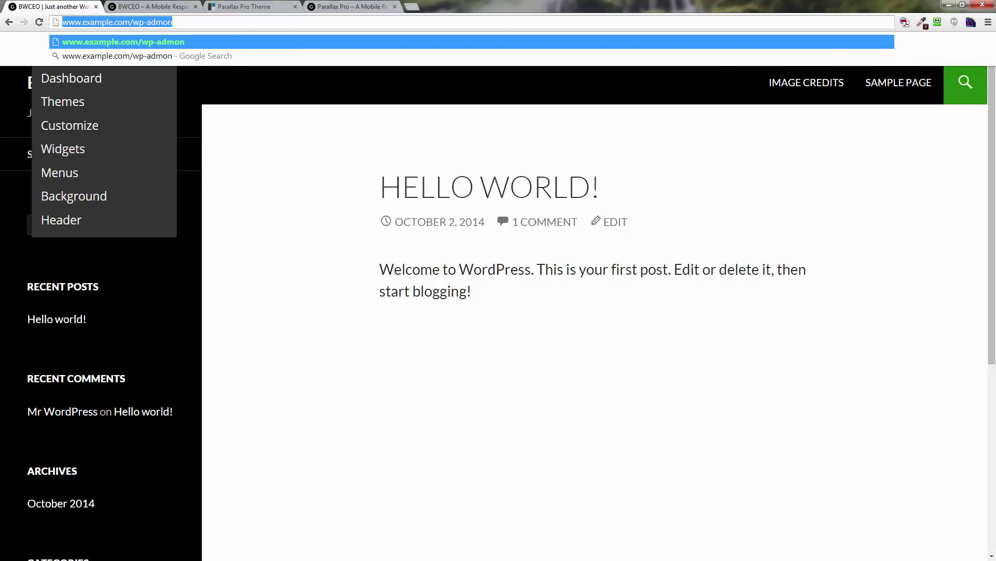
pyautogui.press('End')
pyautogui.press('BackSpace')
pyautogui.press('BackSpace')
pyautogui.press('BackSpace')
pyautogui.press('BackSpace')
pyautogui.press('BackSpace')
pyautogui.press('BackSpace')
pyautogui.press('BackSpace')
pyautogui.press('BackSpace')
pyautogui.press('BackSpace')
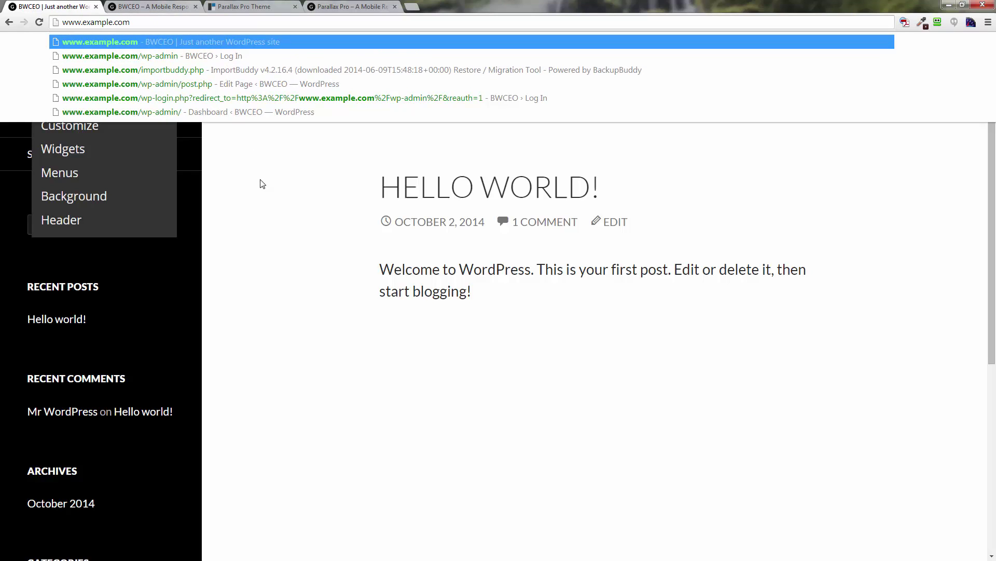
pyautogui.press('Return')
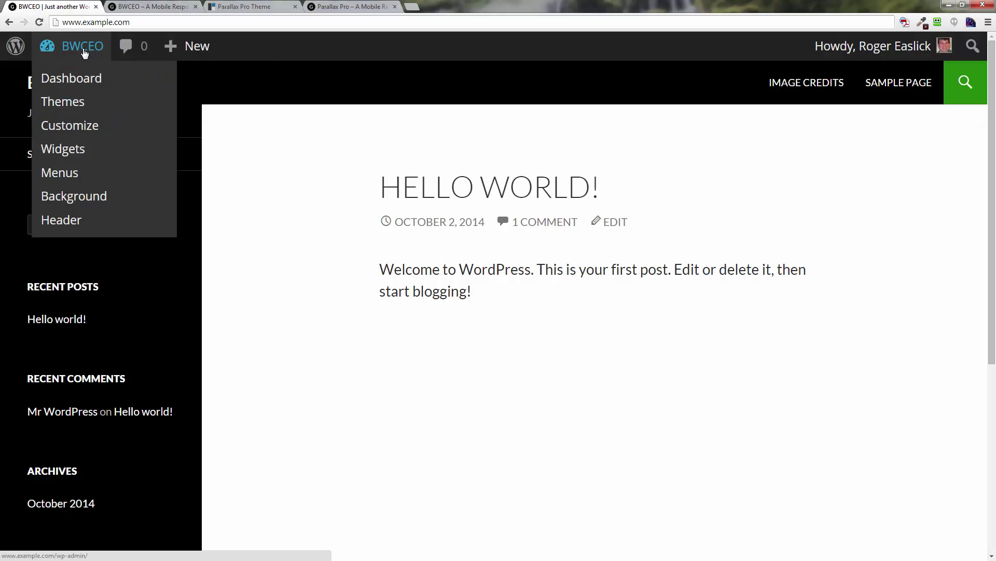
# - Go to the BWCEO Themes page, with Twenty Fourteen active, and open a blank browser tab
pyautogui.click(78, 108)
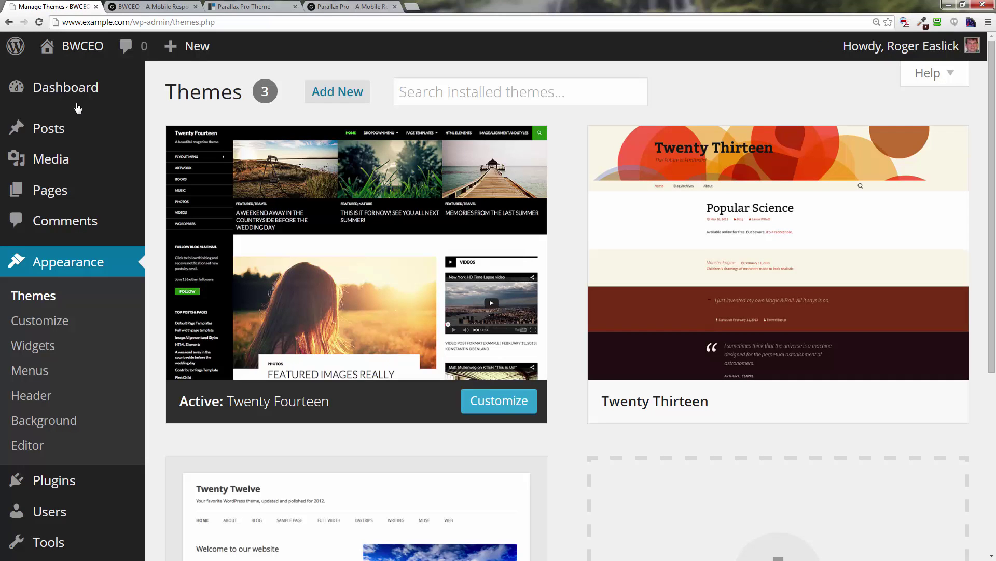
pyautogui.moveTo(78, 89)
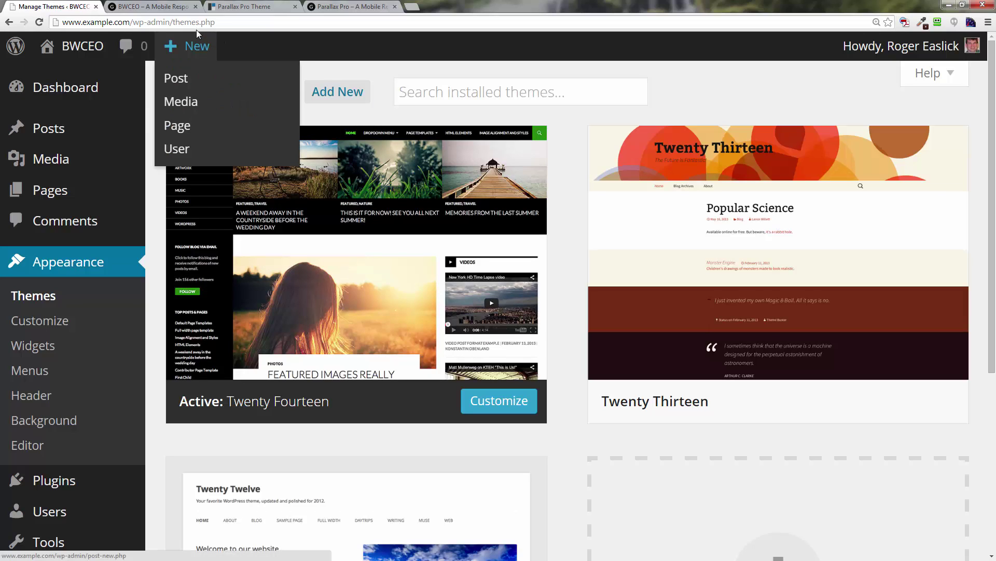
pyautogui.click(412, 7)
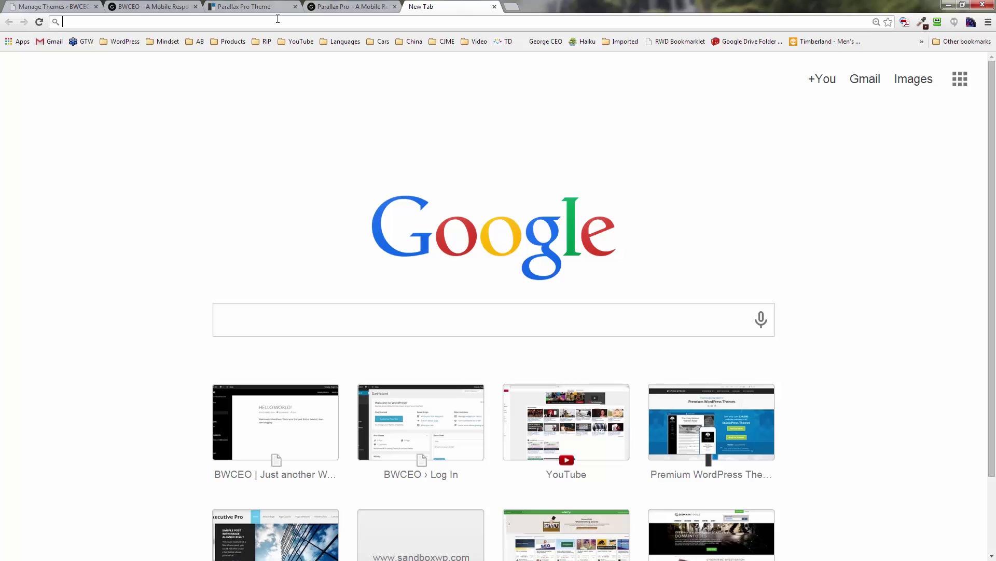
# - Go to studiopress.com in the new tab
pyautogui.write('s')
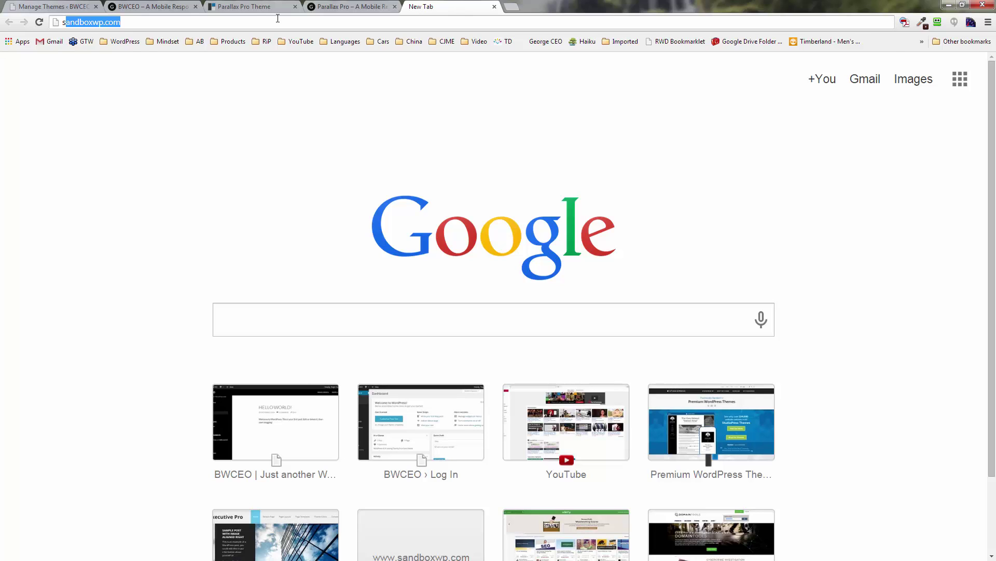
pyautogui.write('tudio')
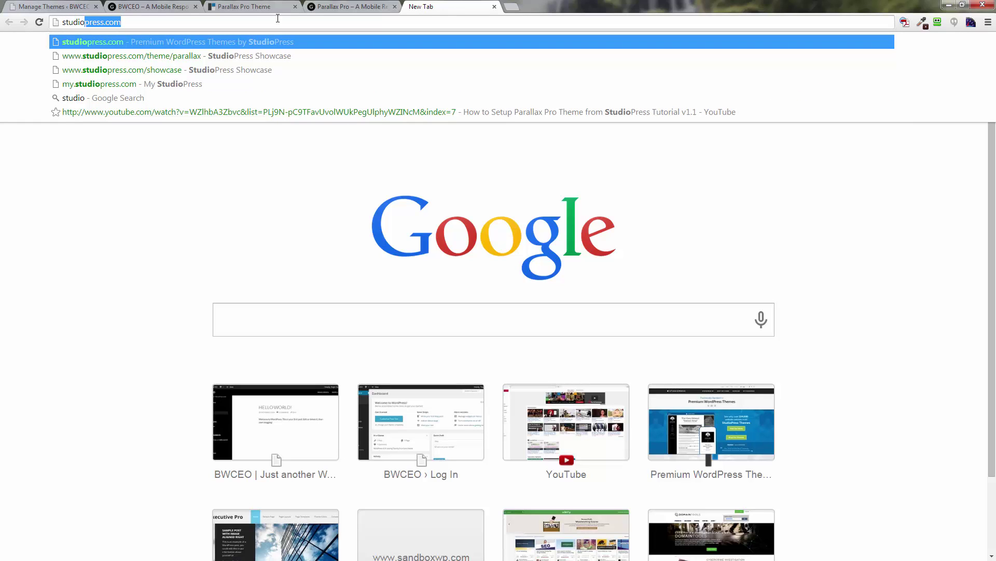
pyautogui.press('Return')
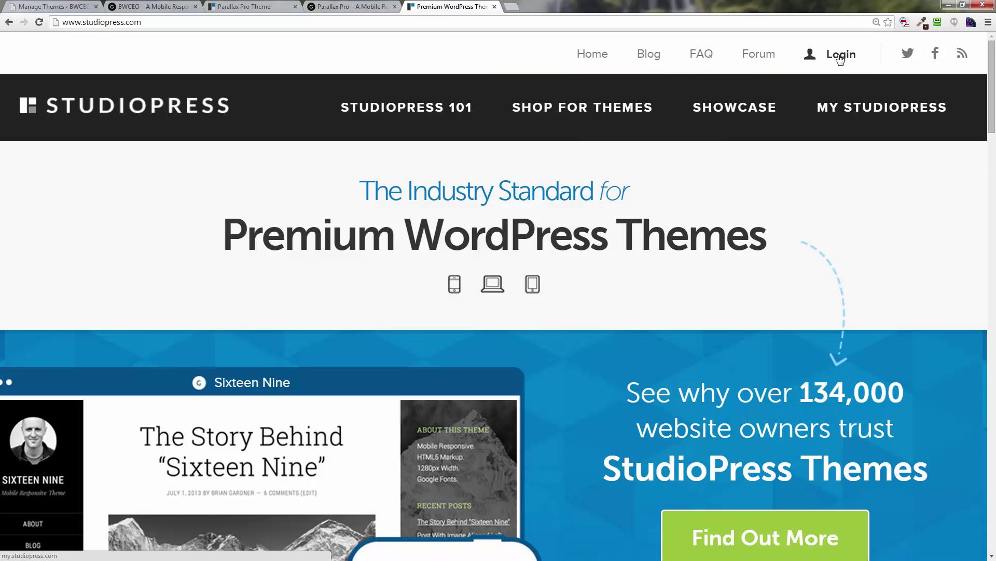
# - Log in to the My StudioPress member area
pyautogui.click(840, 60)
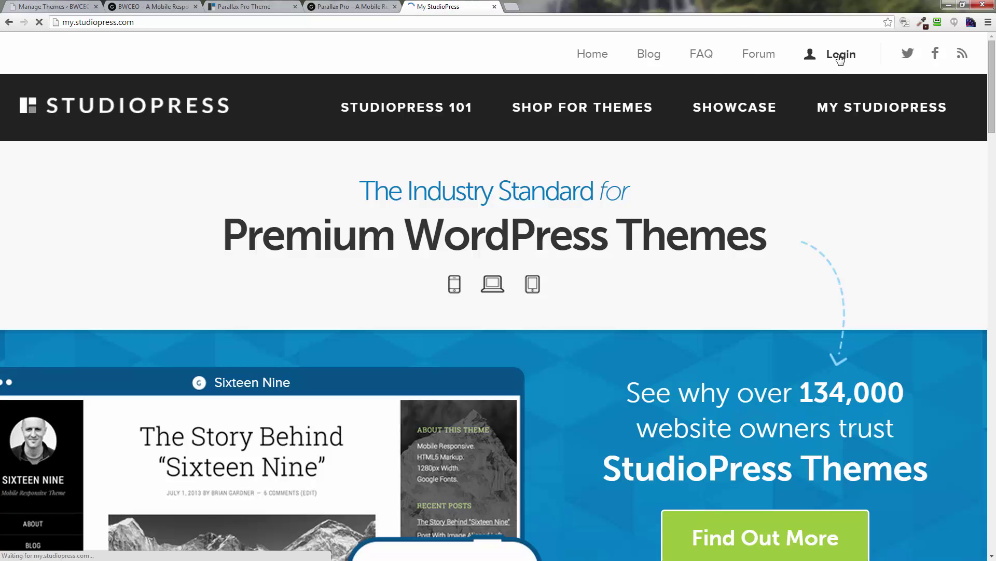
pyautogui.scroll(-4, 600, 247)
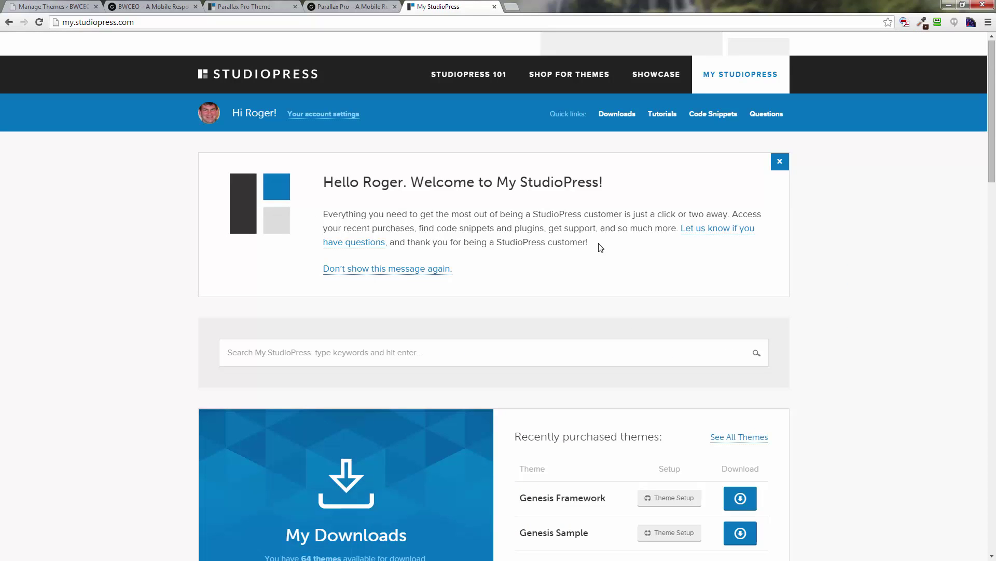
pyautogui.scroll(-4, 599, 248)
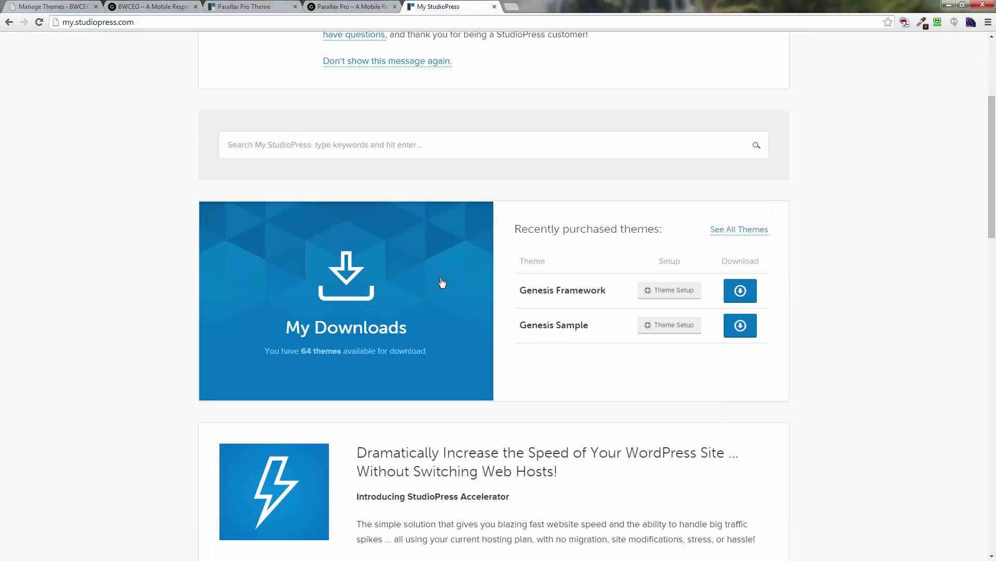
pyautogui.scroll(4, 441, 280)
pyautogui.scroll(-2, 442, 282)
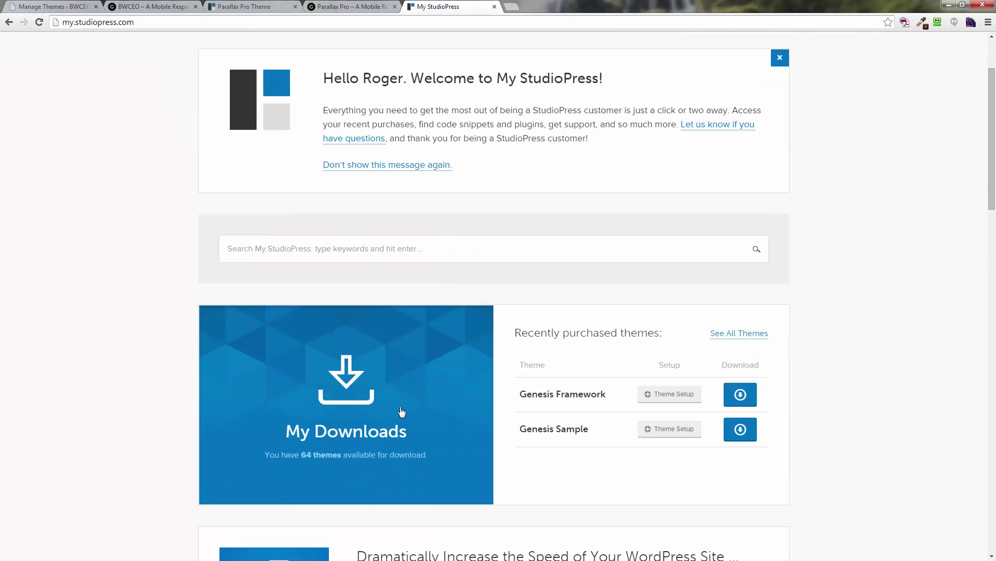
# - Open My Downloads and browse the purchased plugins and themes
pyautogui.click(355, 402)
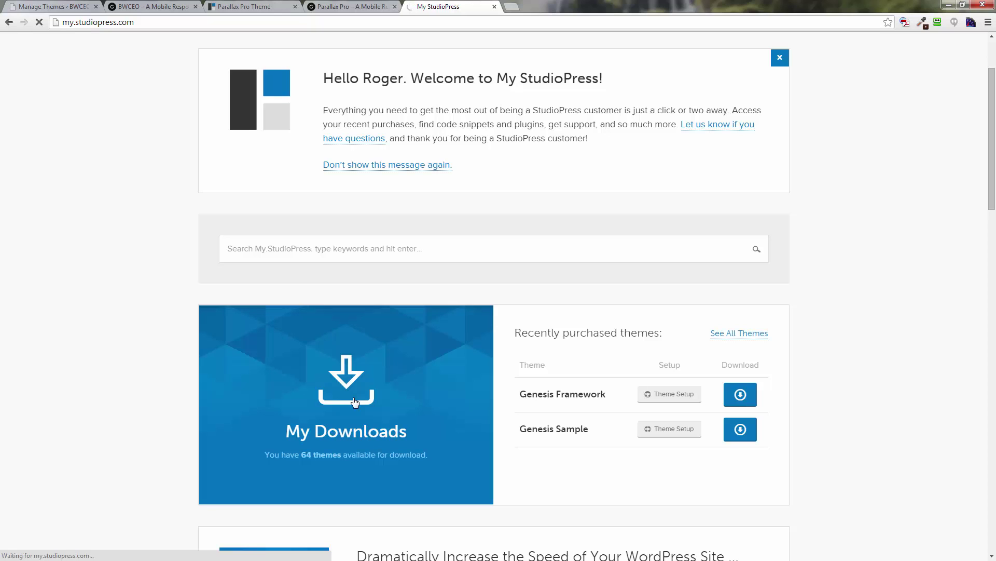
pyautogui.scroll(-7, 370, 383)
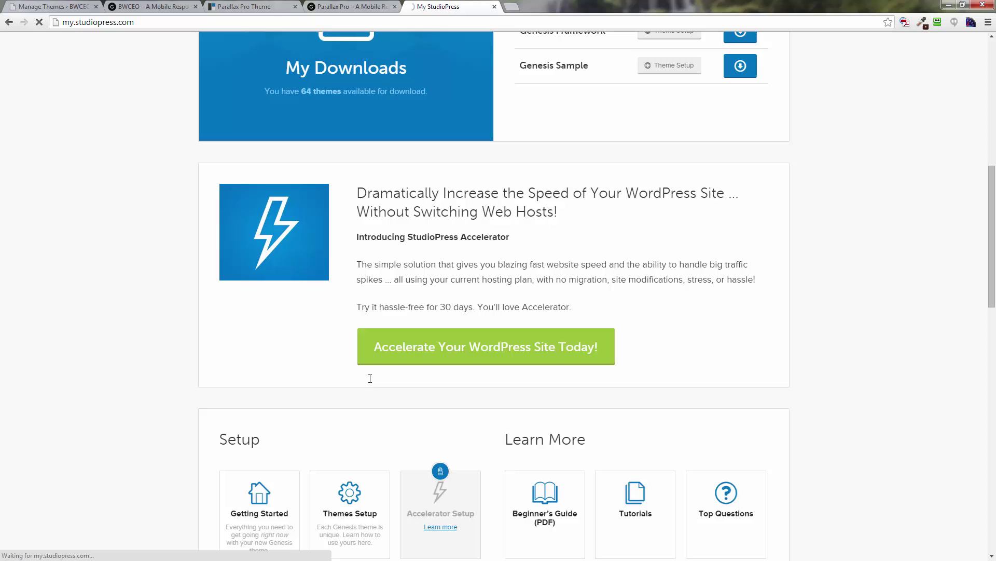
pyautogui.scroll(4, 371, 381)
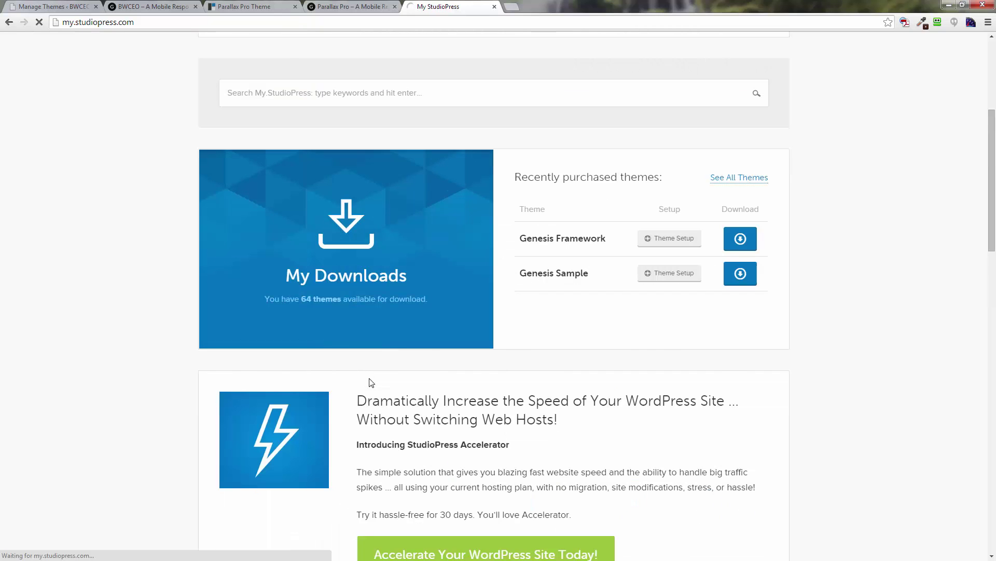
pyautogui.scroll(-1, 372, 383)
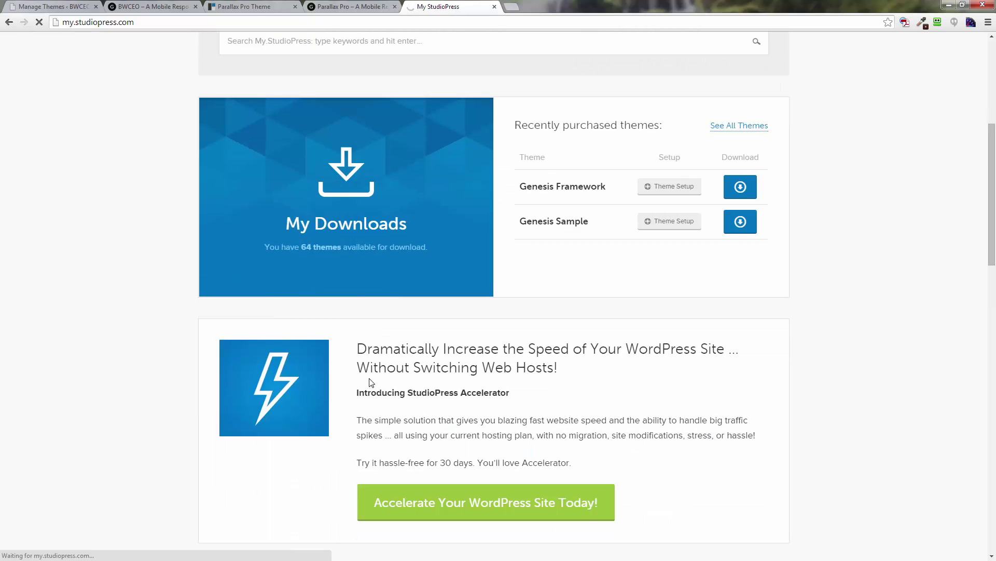
pyautogui.scroll(-15, 372, 383)
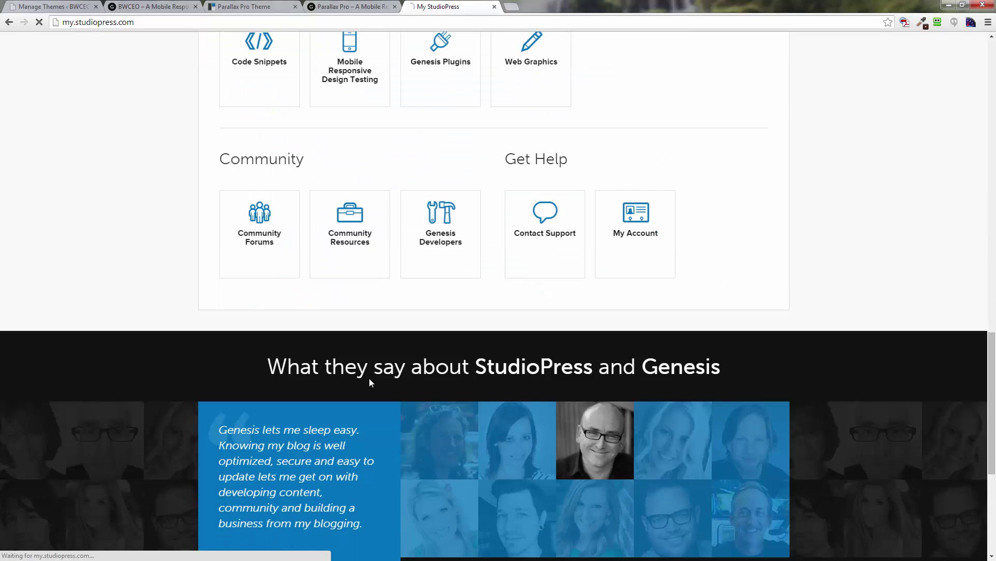
pyautogui.scroll(8, 372, 383)
pyautogui.scroll(8, 369, 380)
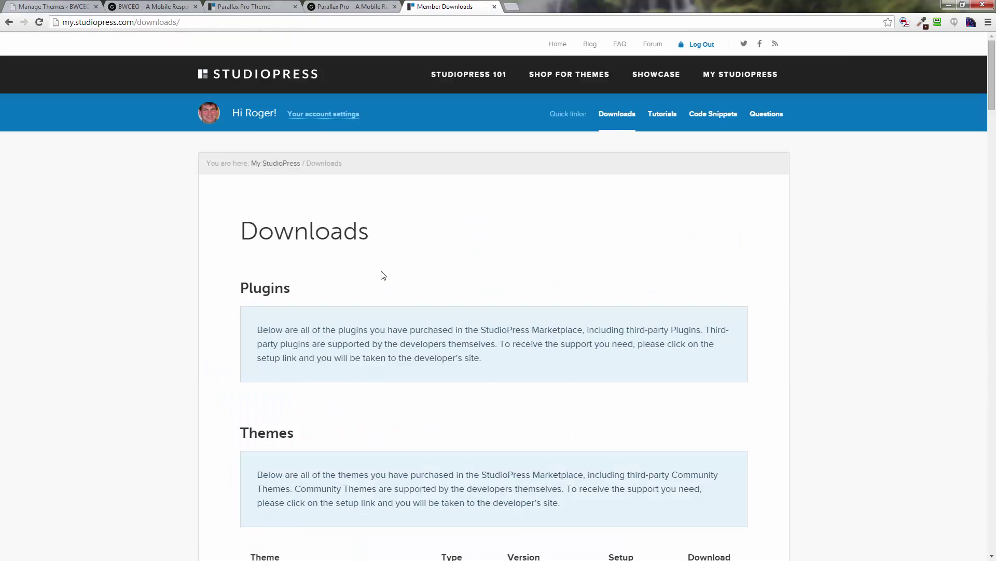
# - Scroll the member theme list to Parallax Pro v1.2.1 and start its download
pyautogui.scroll(-5, 381, 276)
pyautogui.scroll(-2, 381, 279)
pyautogui.scroll(2, 381, 279)
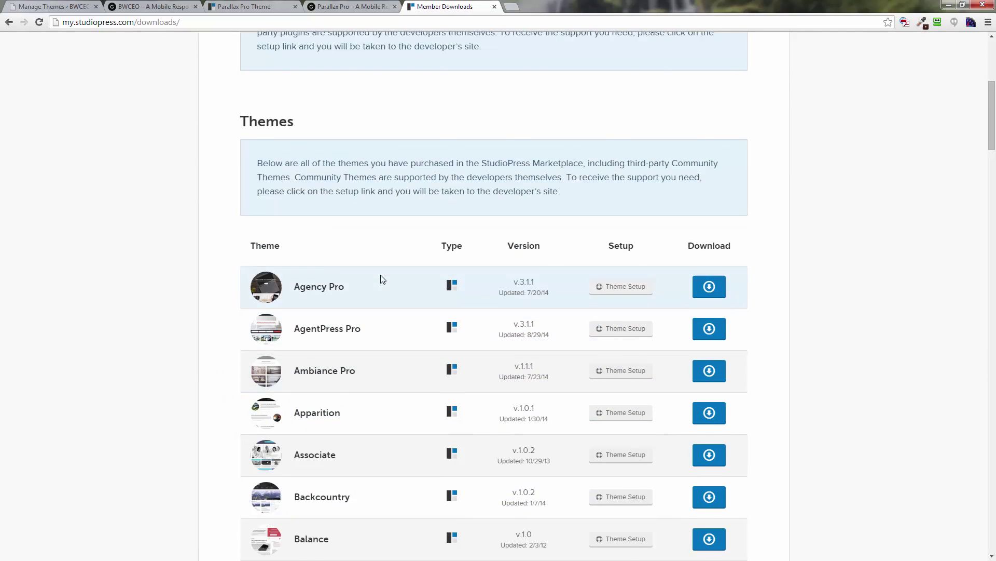
pyautogui.scroll(-4, 381, 280)
pyautogui.scroll(-1, 382, 279)
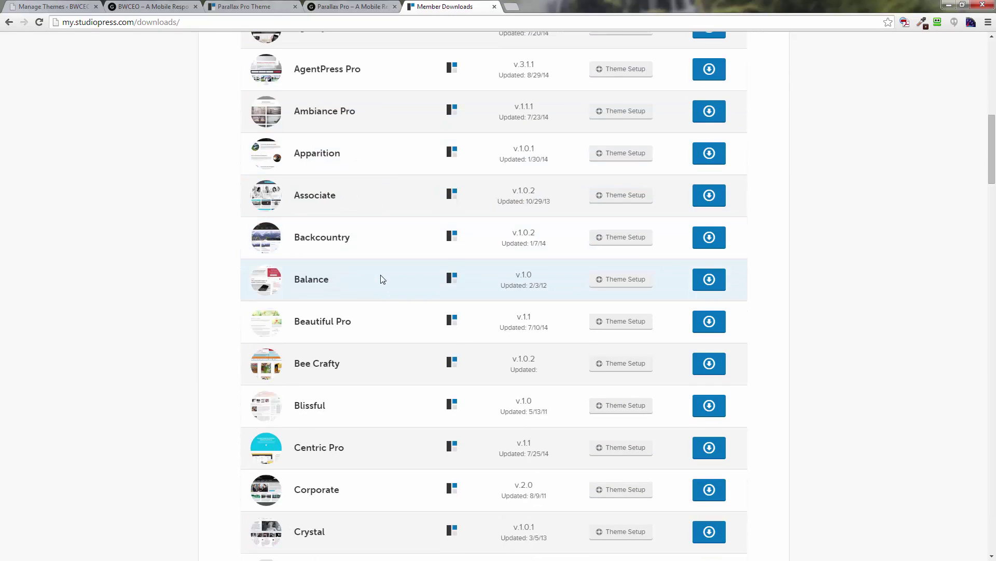
pyautogui.scroll(-7, 383, 279)
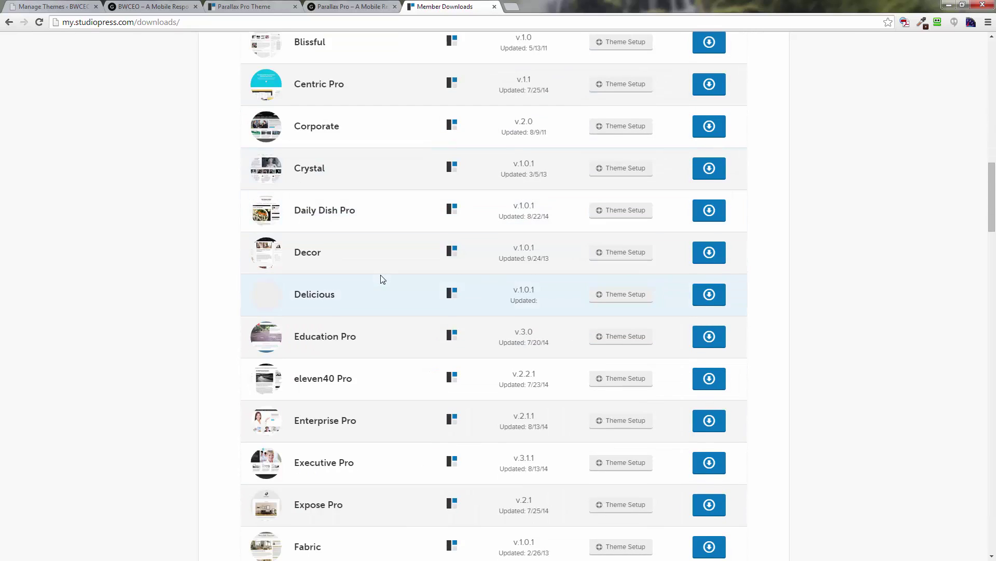
pyautogui.scroll(-8, 382, 279)
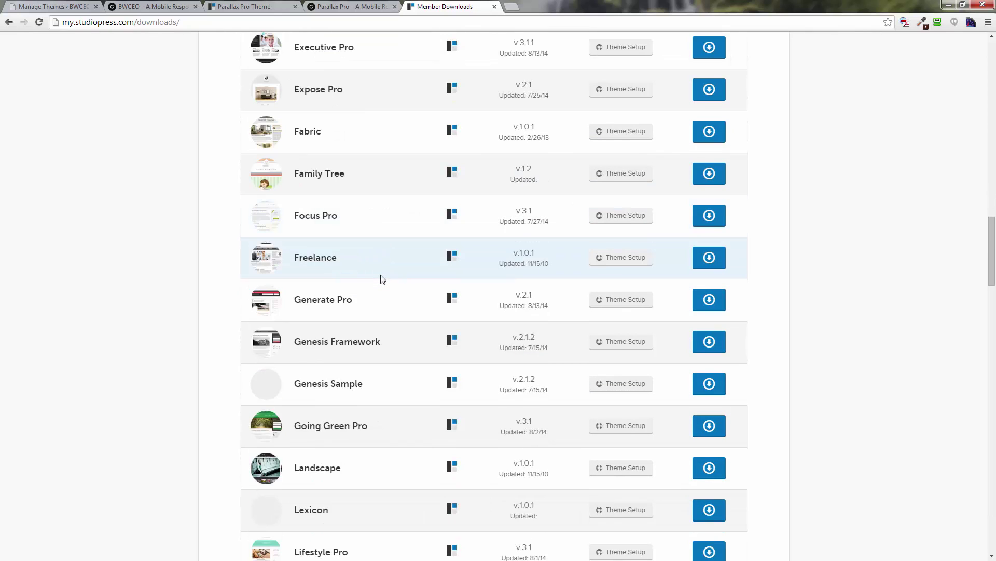
pyautogui.scroll(-10, 382, 280)
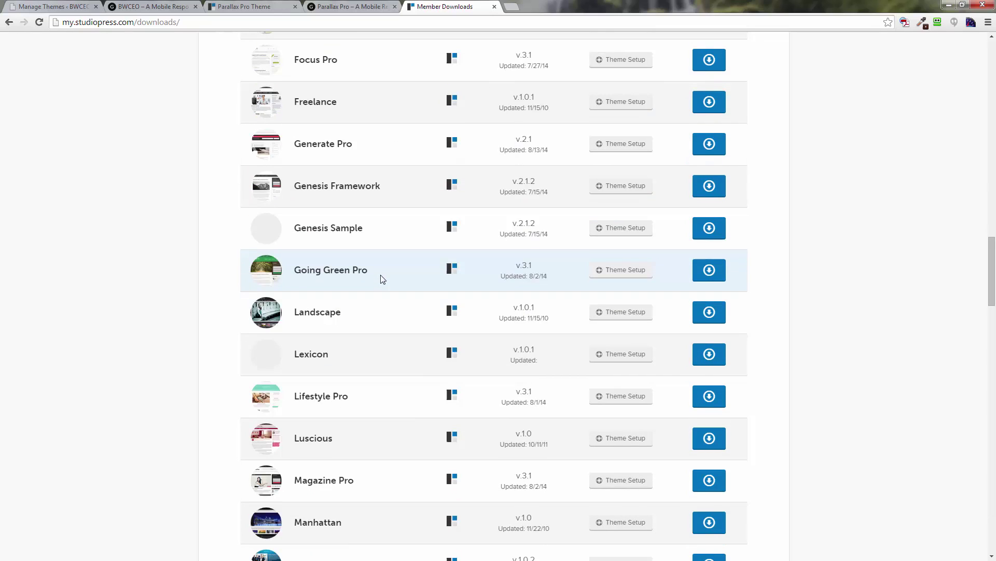
pyautogui.scroll(-5, 383, 279)
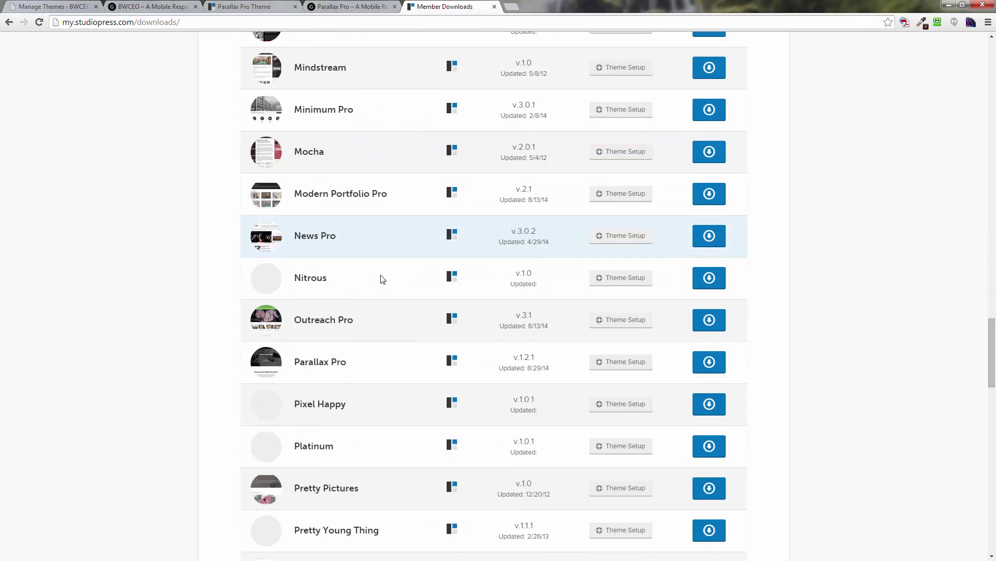
pyautogui.click(711, 367)
# - Create a new folder named demo on the Desktop in the Save As dialog
pyautogui.click(710, 362)
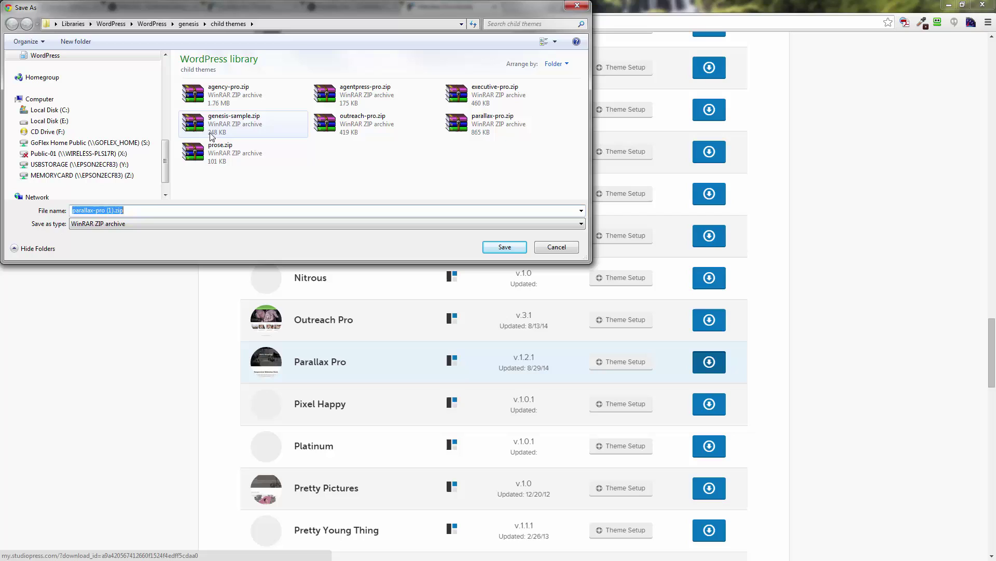
pyautogui.moveTo(166, 168); pyautogui.dragTo(165, 97)
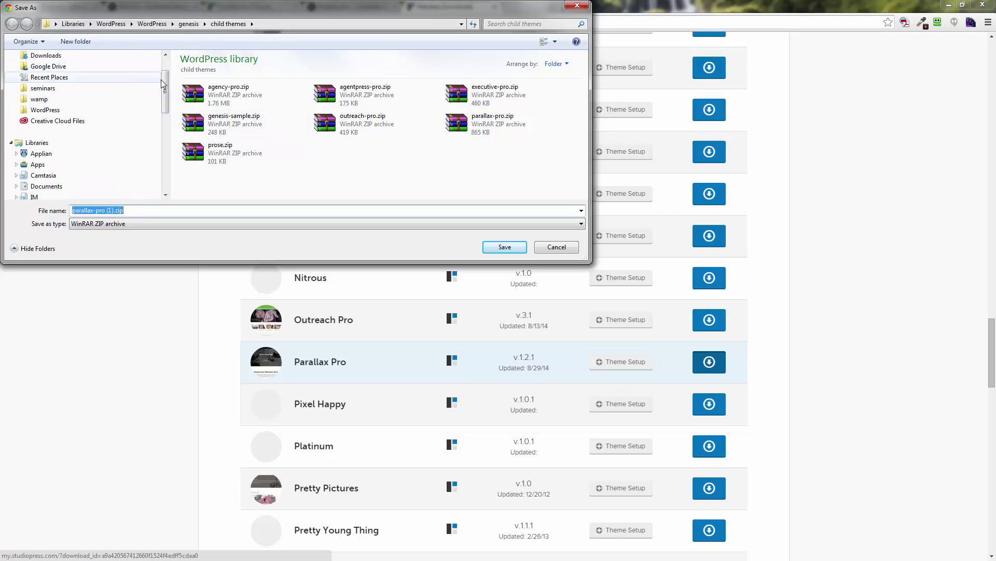
pyautogui.scroll(1, 61, 68)
pyautogui.scroll(-4, 86, 77)
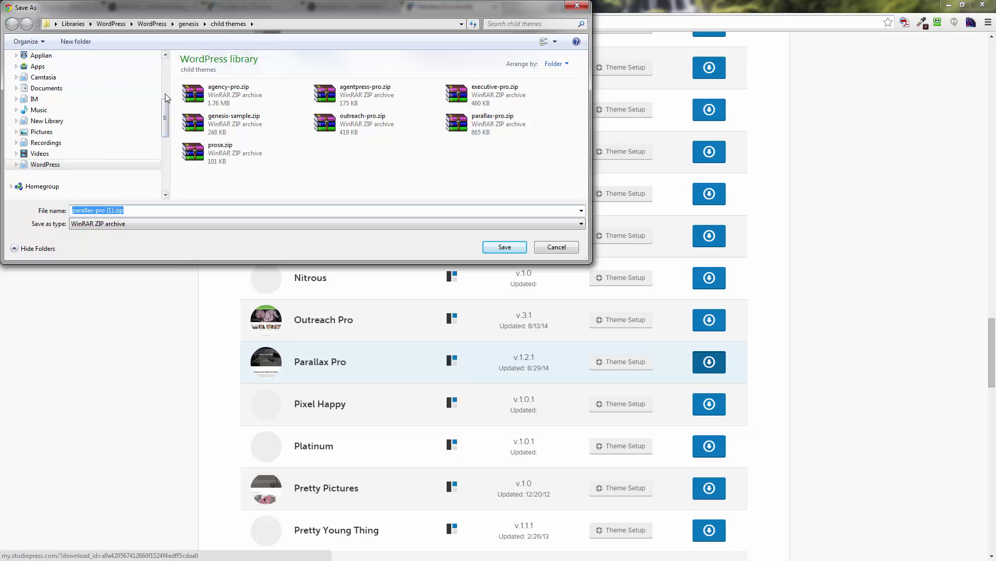
pyautogui.scroll(4, 85, 78)
pyautogui.click(44, 82)
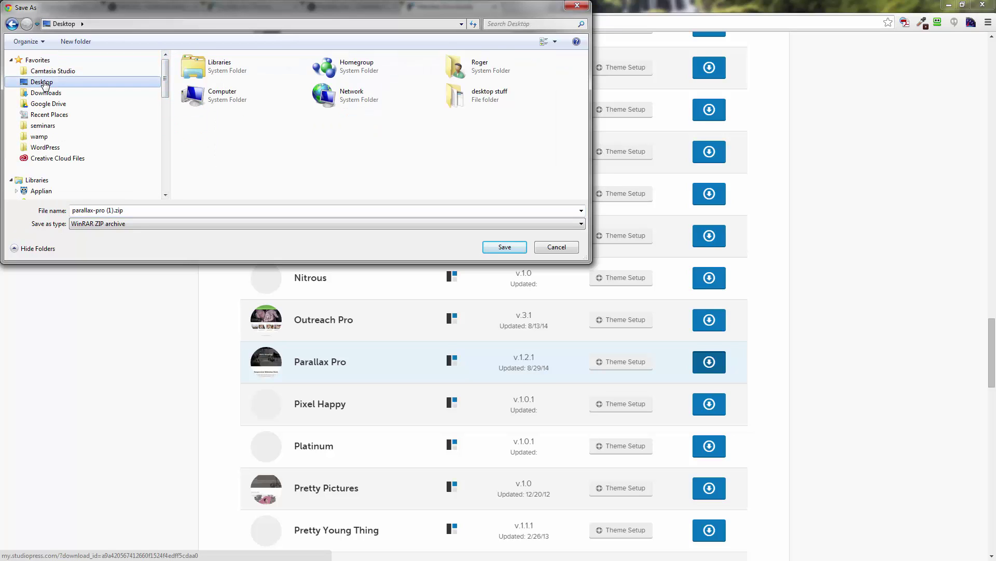
pyautogui.click(77, 41)
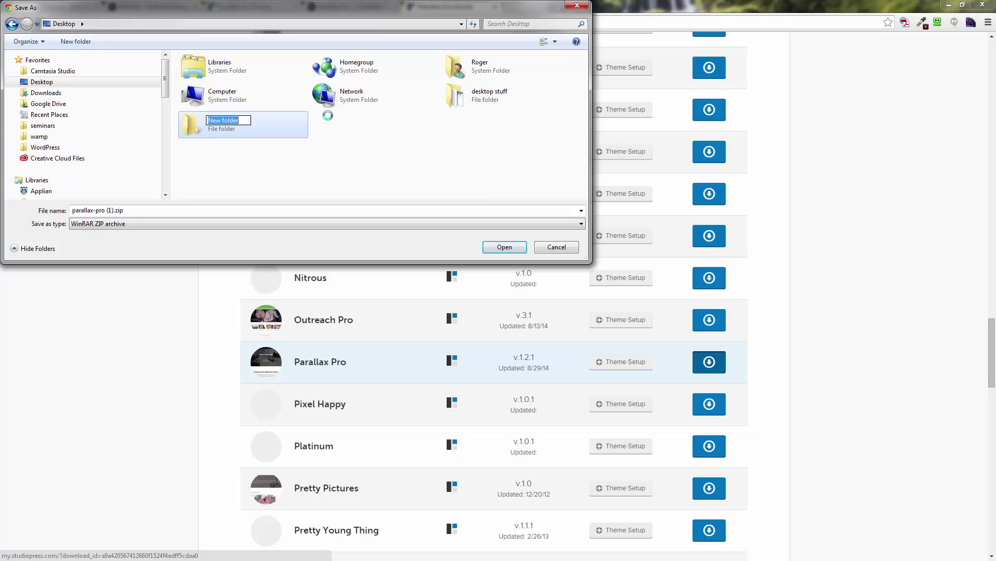
pyautogui.write('demo')
pyautogui.press('Return')
pyautogui.press('Return')
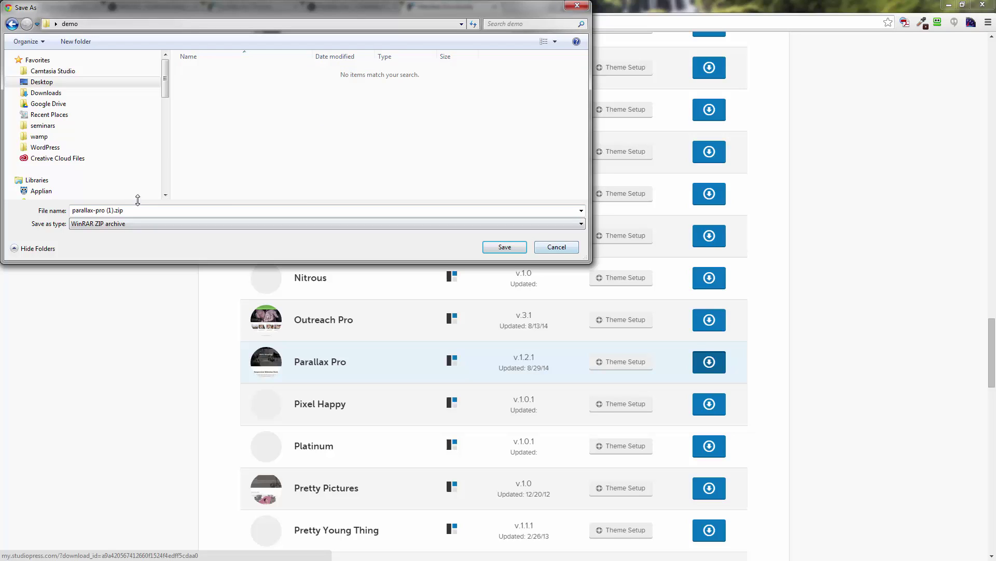
# - Remove the '(1)' suffix so the file name reads parallax-pro.zip
pyautogui.click(114, 212)
pyautogui.doubleClick(113, 213)
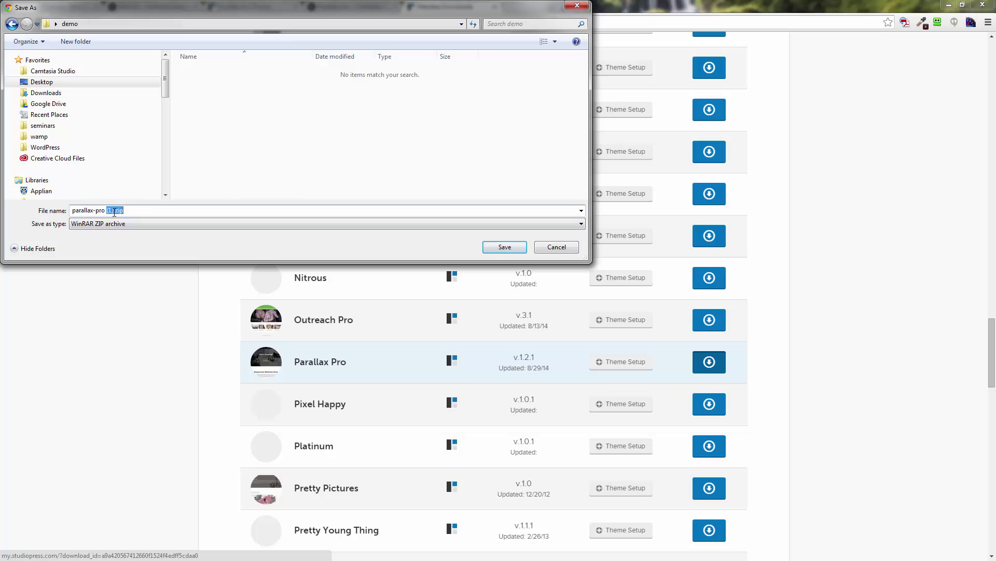
pyautogui.click(114, 212)
pyautogui.press('BackSpace')
pyautogui.press('BackSpace')
pyautogui.press('BackSpace')
pyautogui.press('BackSpace')
# - Save parallax-pro.zip and Genesis Framework v2.1.2 as genesis.2.1.2.zip into the demo folder
pyautogui.click(505, 250)
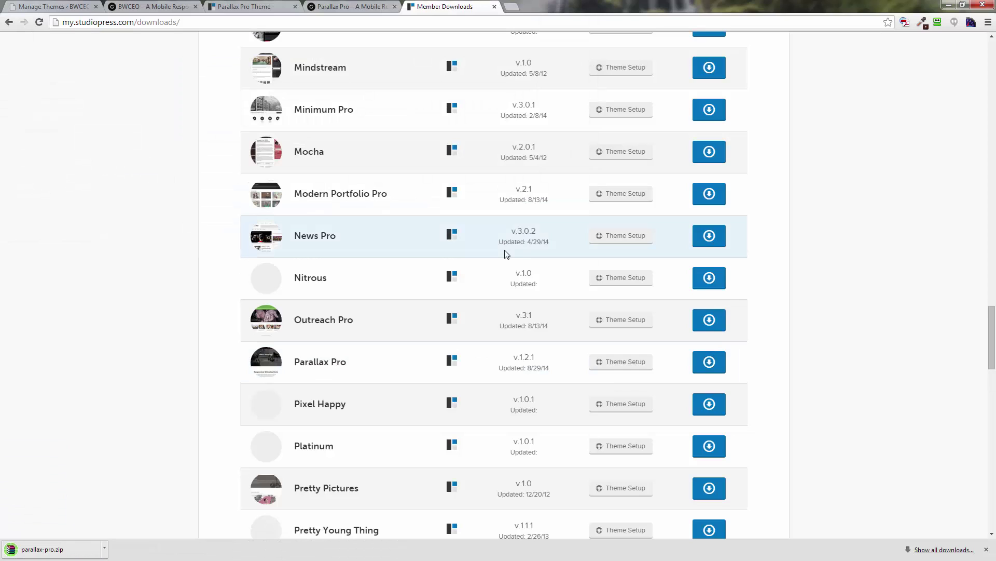
pyautogui.scroll(20, 484, 251)
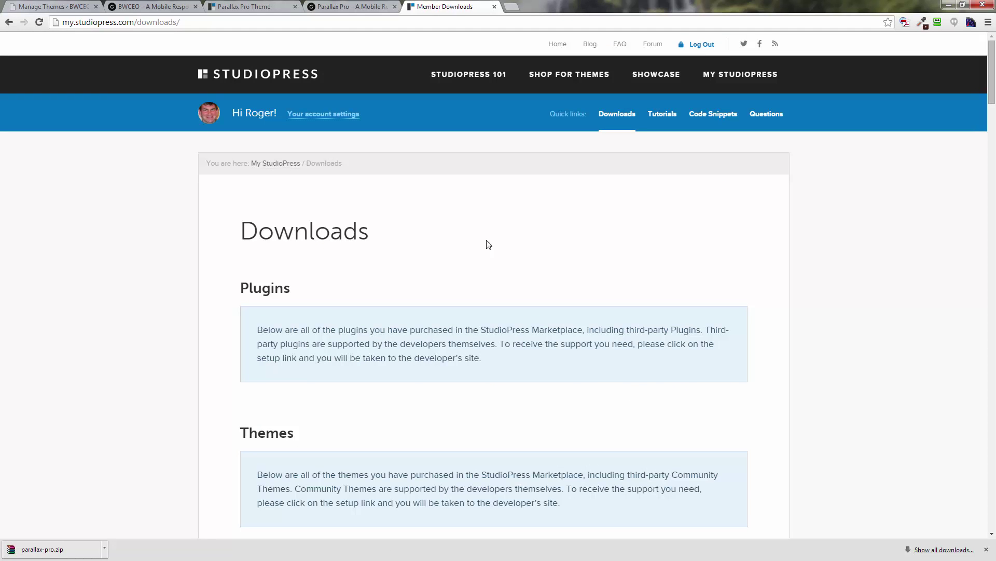
pyautogui.scroll(-10, 516, 204)
pyautogui.scroll(-5, 516, 204)
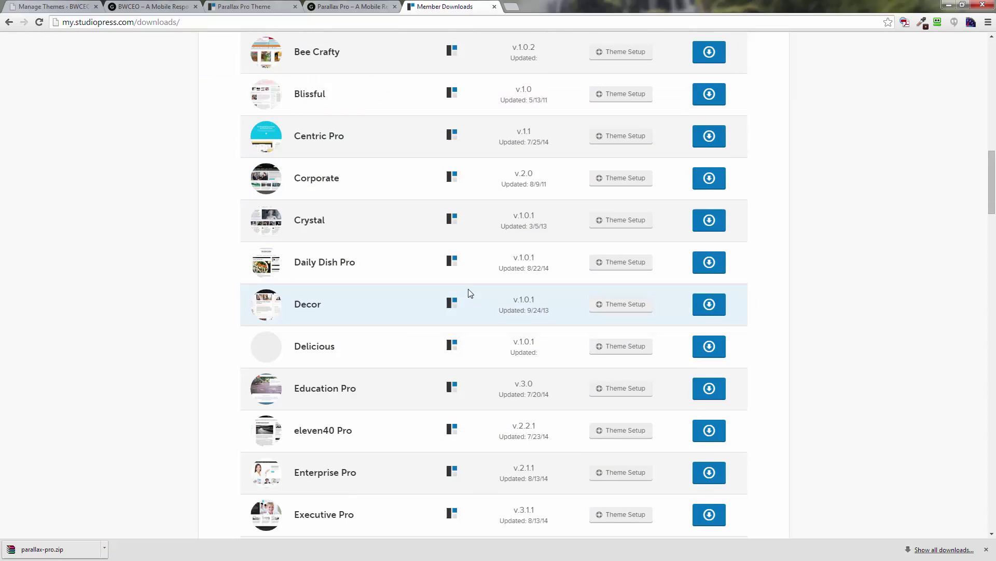
pyautogui.scroll(-2, 468, 289)
pyautogui.scroll(-4, 470, 293)
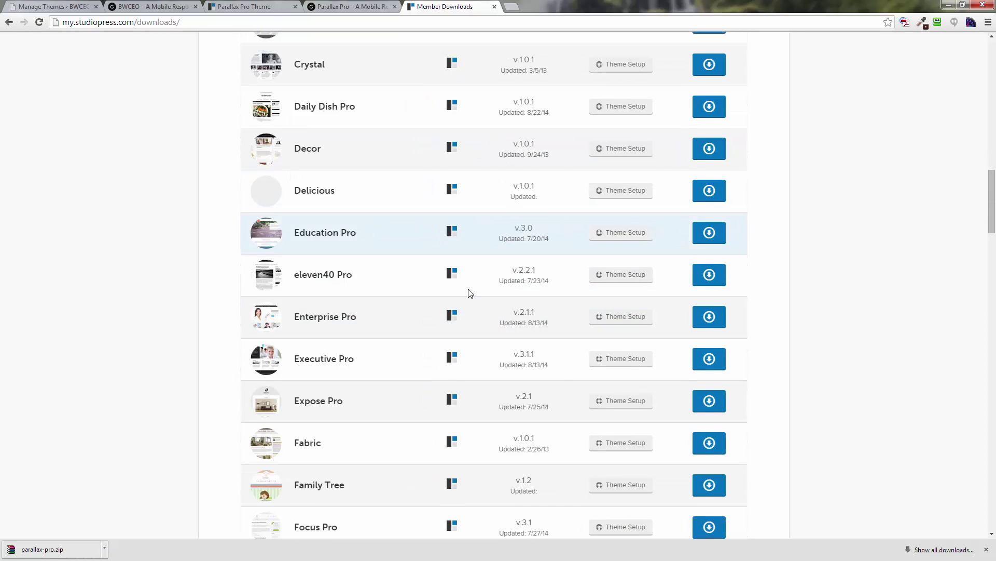
pyautogui.scroll(-3, 469, 292)
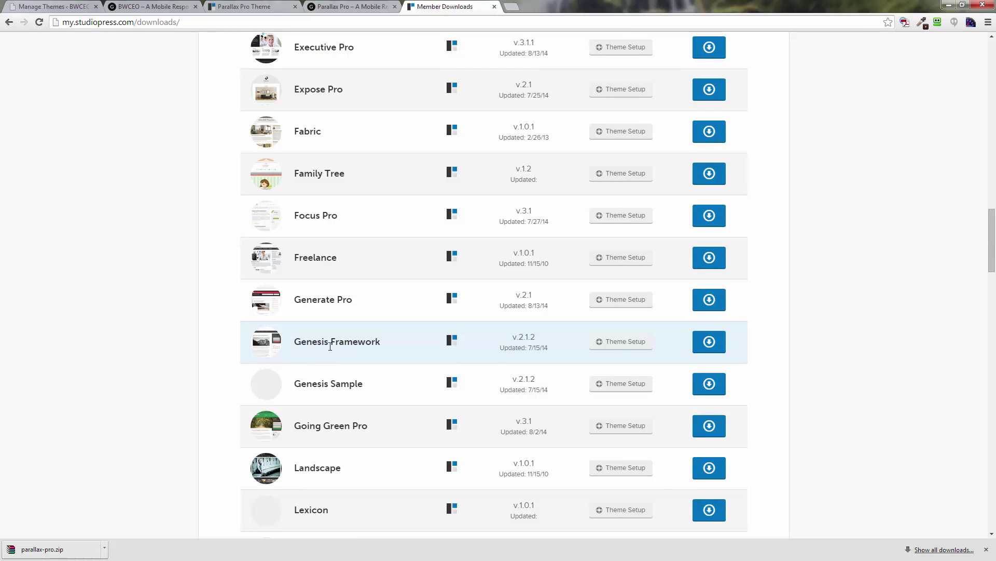
pyautogui.click(710, 343)
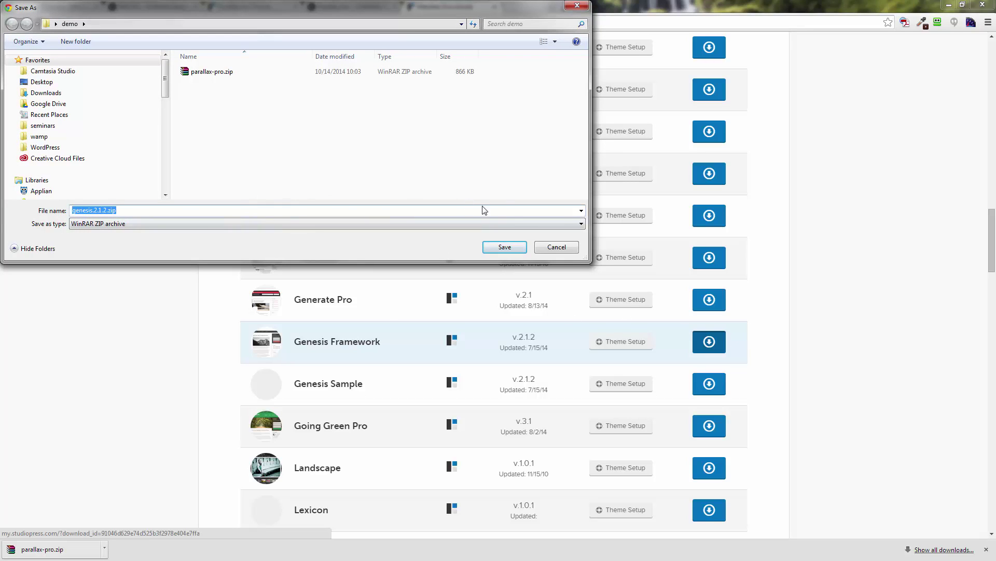
pyautogui.click(504, 247)
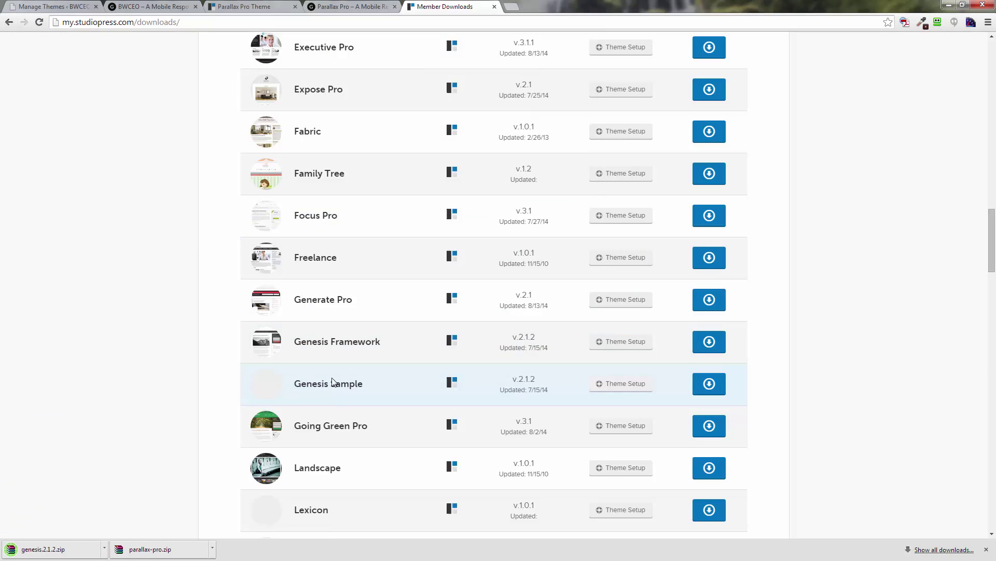
pyautogui.click(987, 549)
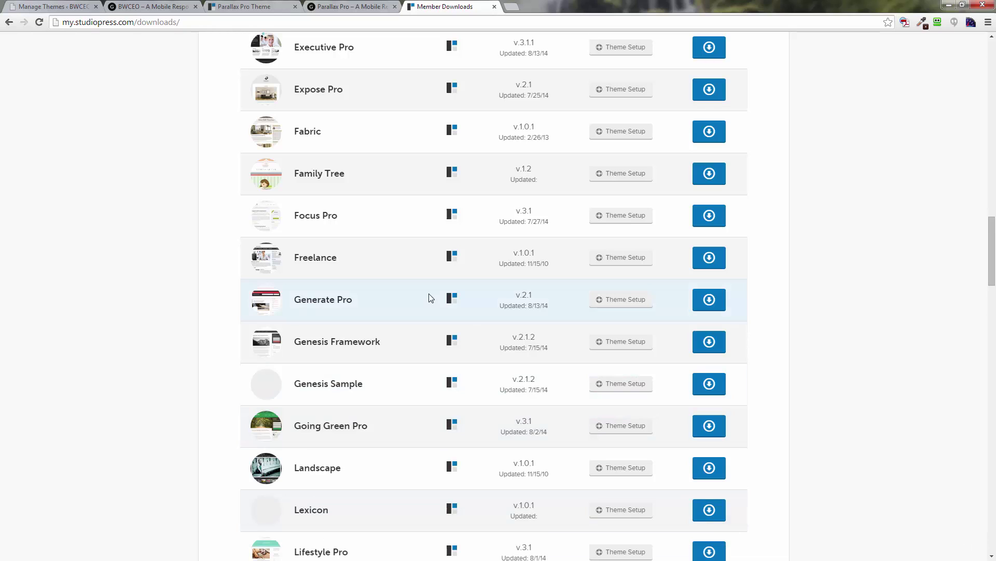
# - Go to the WordPress Add New > Upload Theme page
pyautogui.click(138, 10)
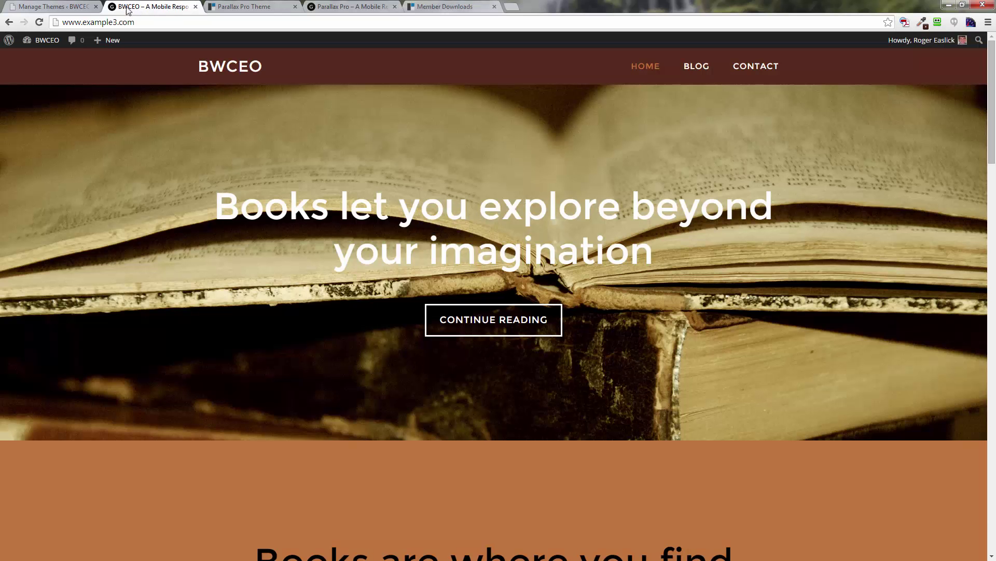
pyautogui.click(73, 9)
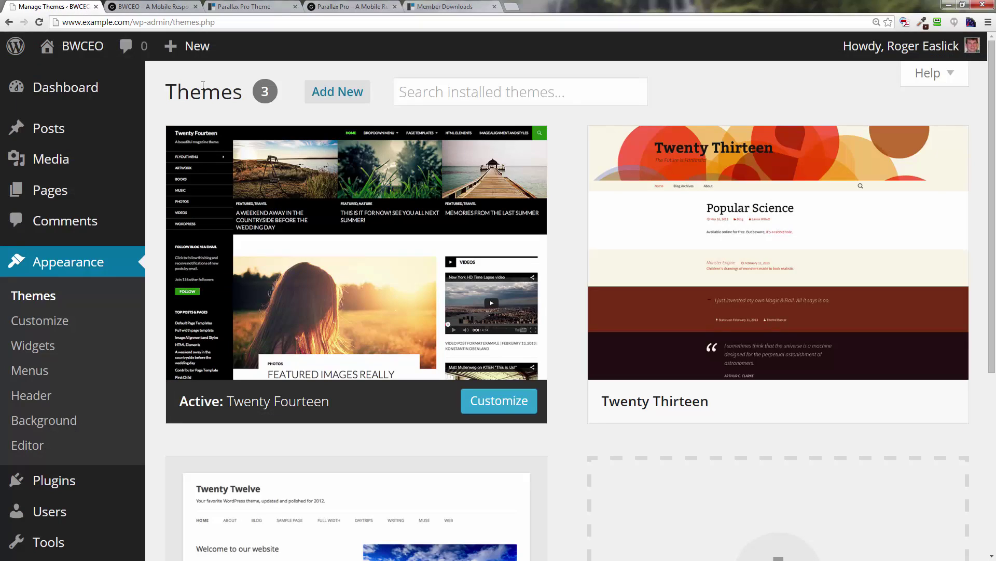
pyautogui.click(330, 101)
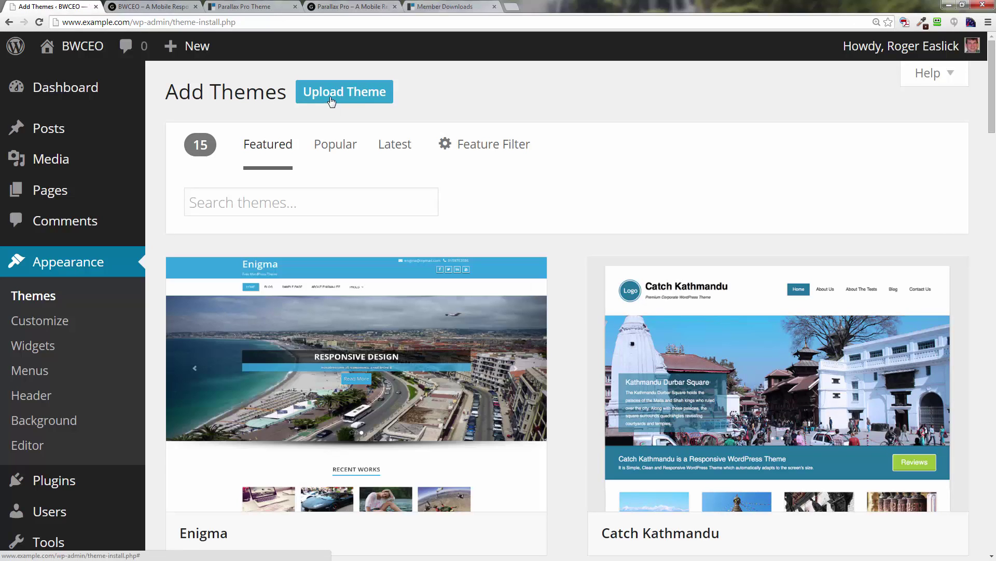
pyautogui.click(357, 99)
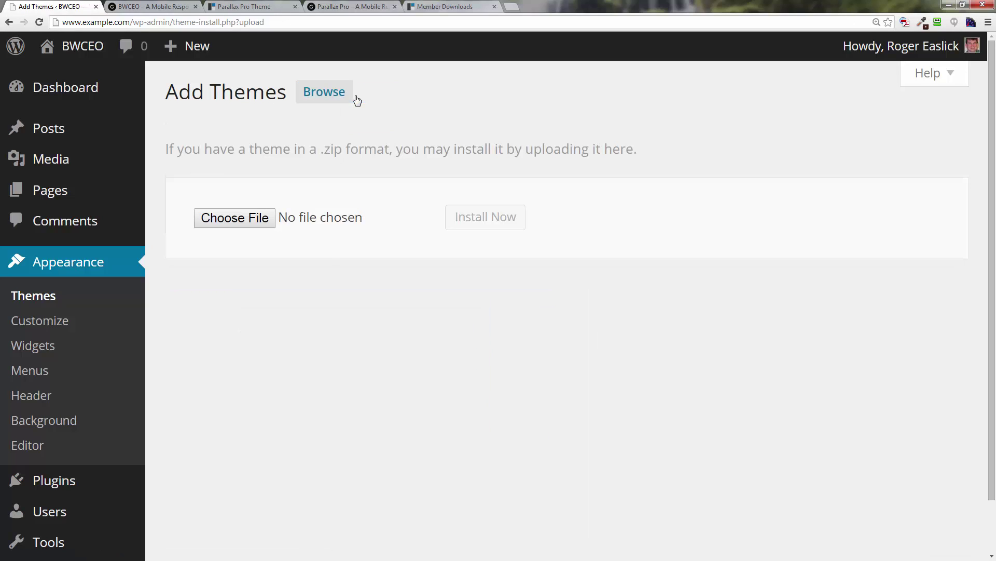
# - Choose Desktop\demo\genesis.2.1.2.zip and install the Genesis theme
pyautogui.click(237, 227)
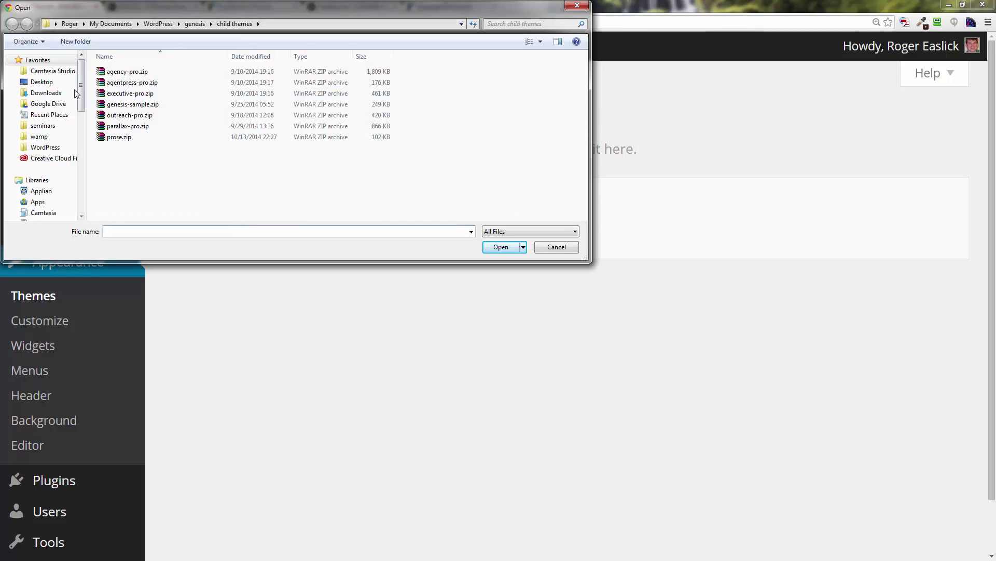
pyautogui.click(43, 82)
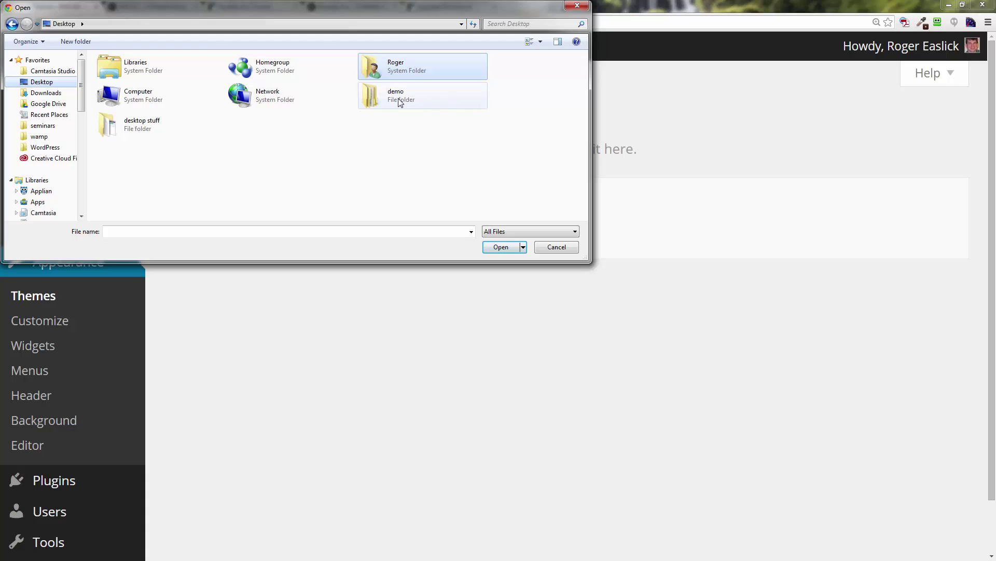
pyautogui.click(400, 103)
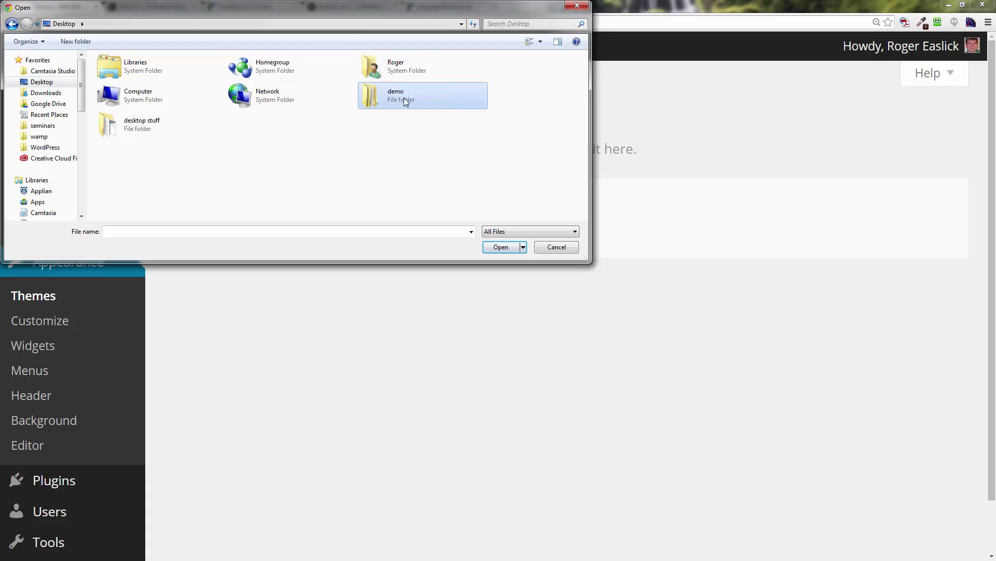
pyautogui.doubleClick(403, 98)
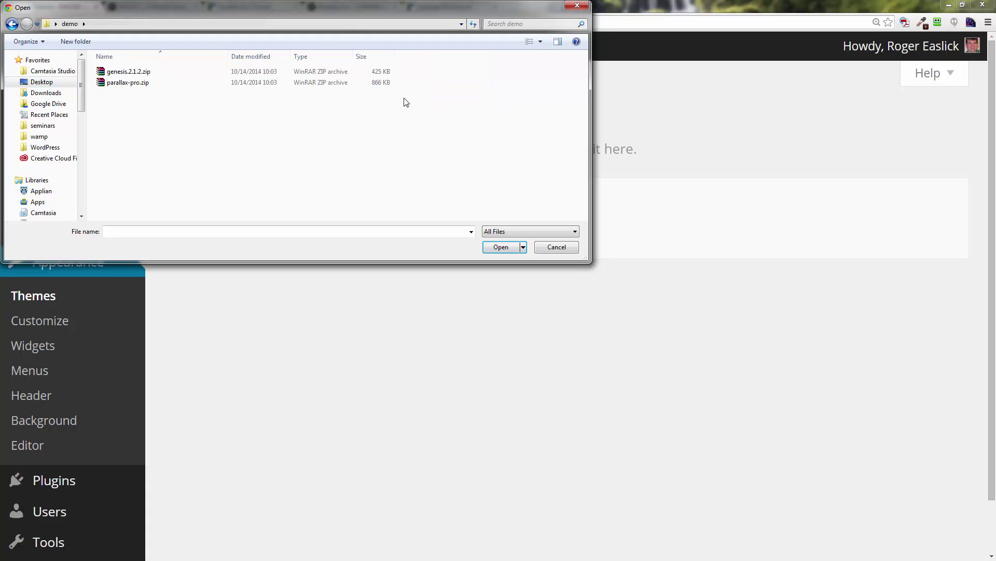
pyautogui.click(143, 75)
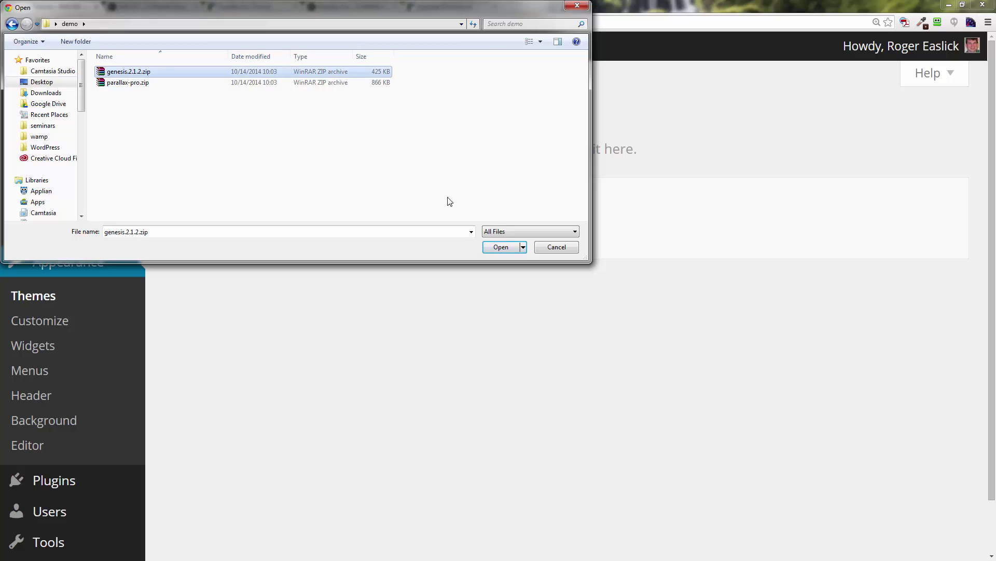
pyautogui.click(501, 248)
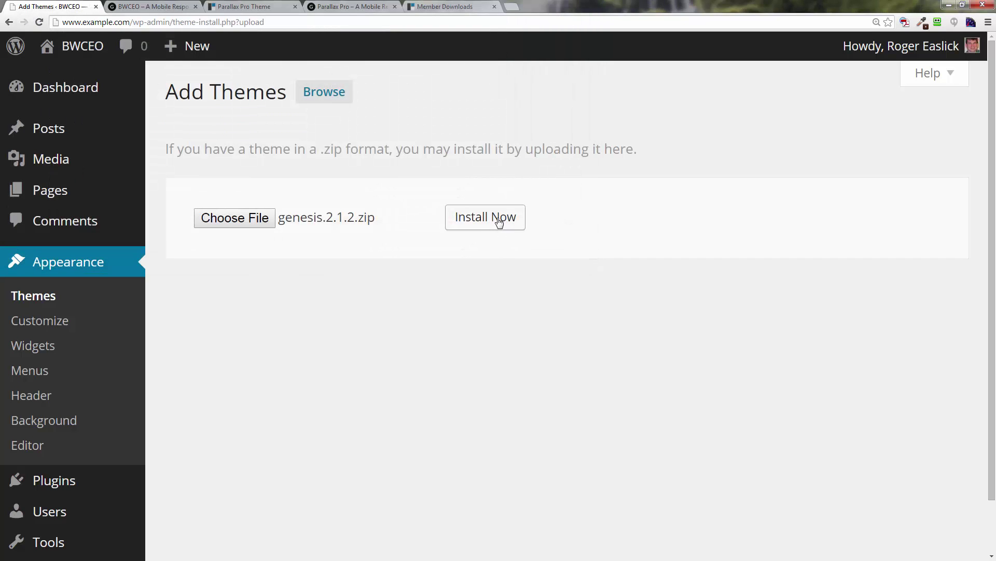
pyautogui.click(500, 222)
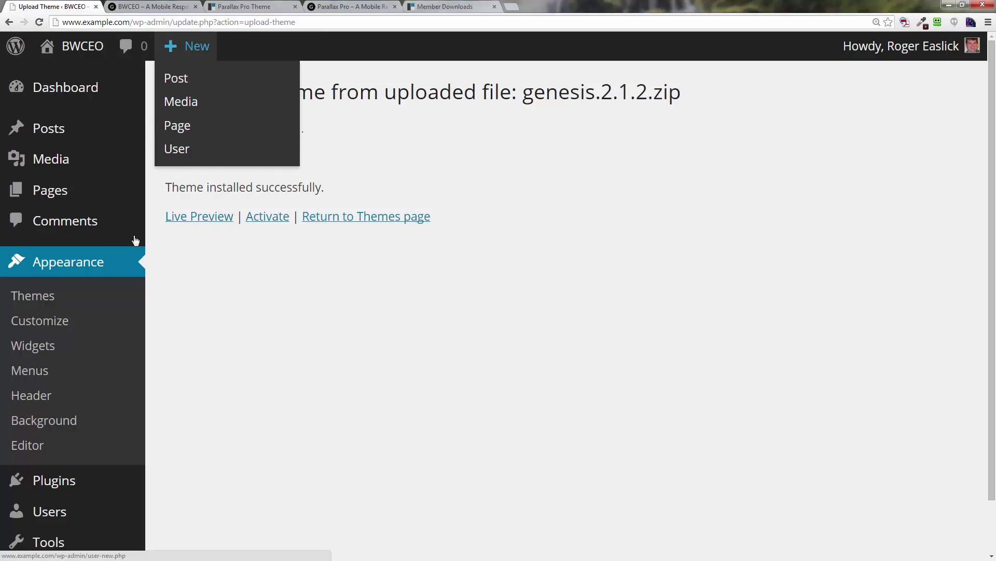
# - Upload parallax-pro.zip through Add New > Upload Theme, install it, and activate Parallax Pro
pyautogui.click(46, 299)
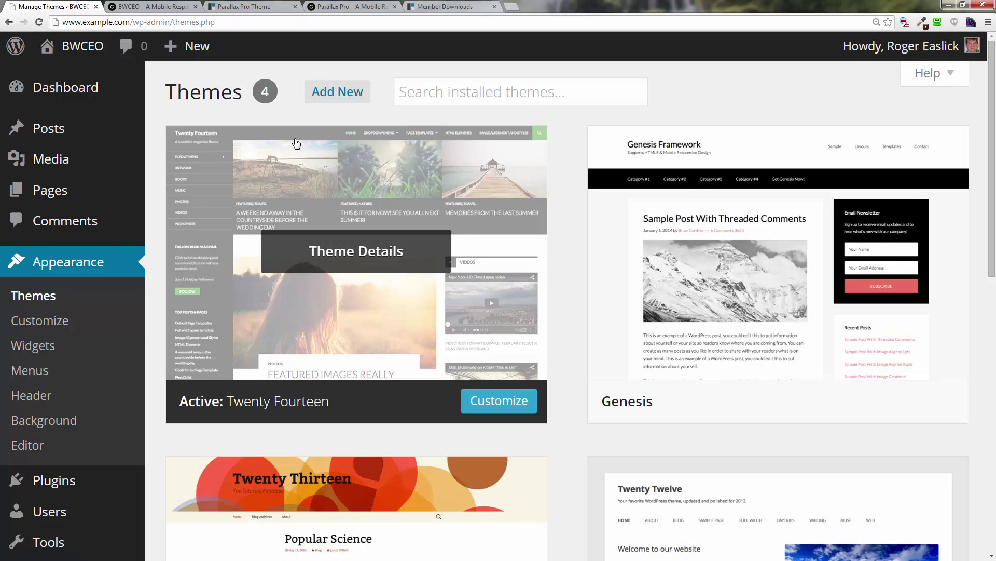
pyautogui.click(351, 93)
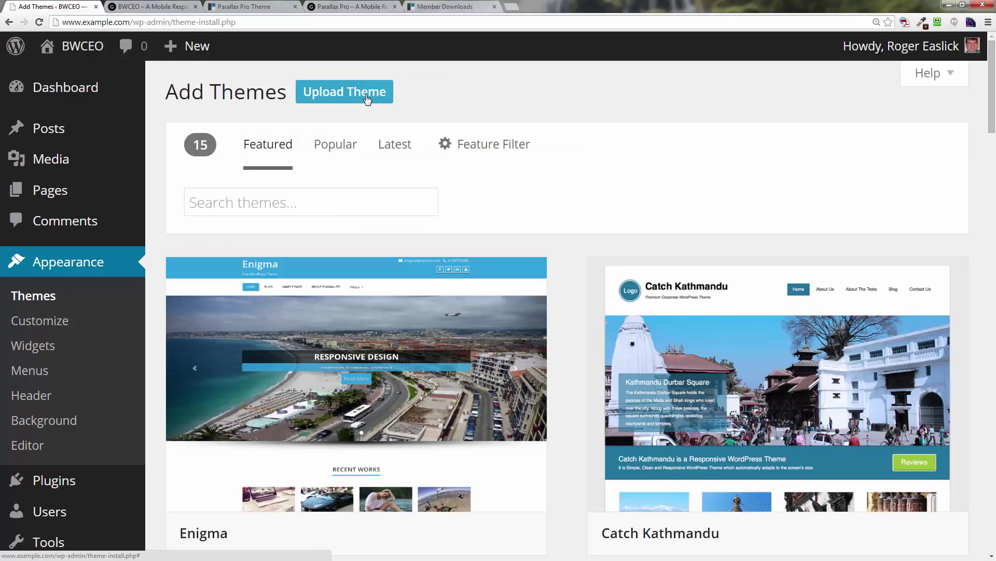
pyautogui.click(357, 98)
pyautogui.click(265, 219)
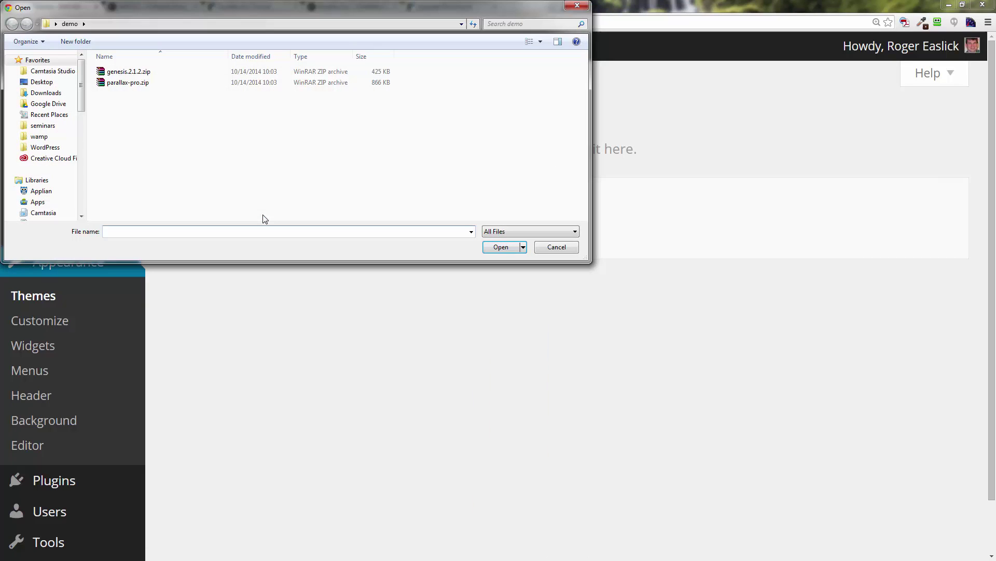
pyautogui.click(146, 84)
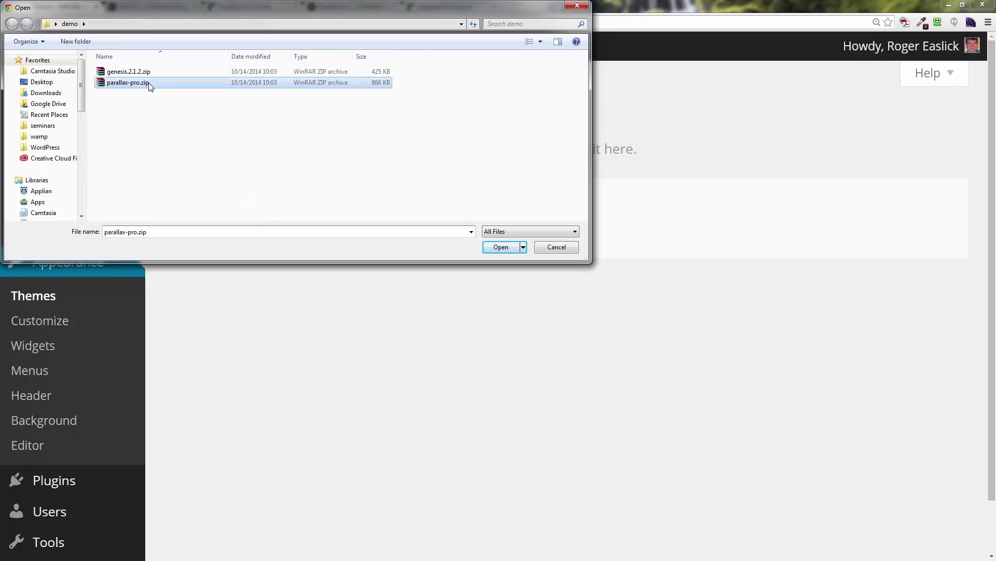
pyautogui.click(495, 248)
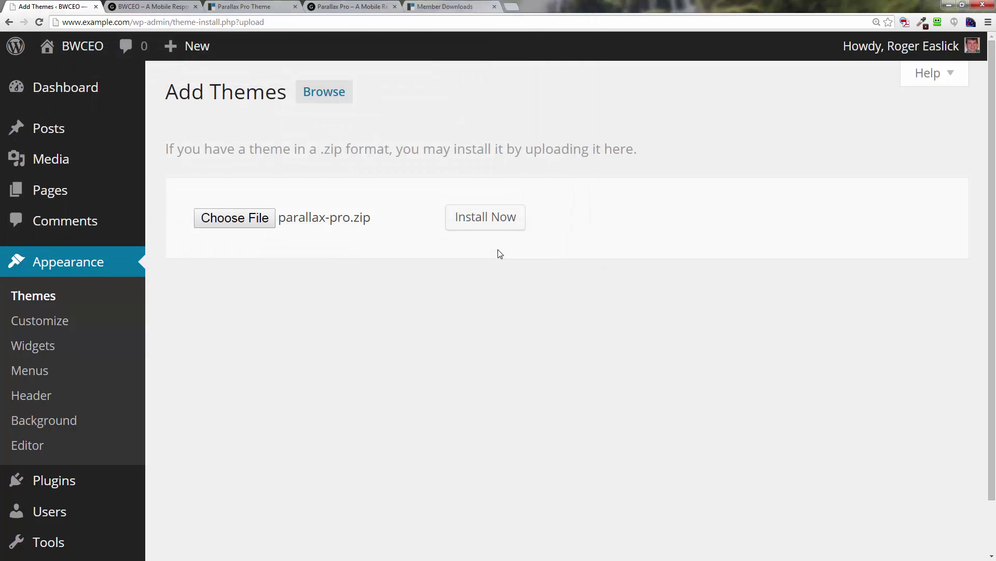
pyautogui.click(493, 222)
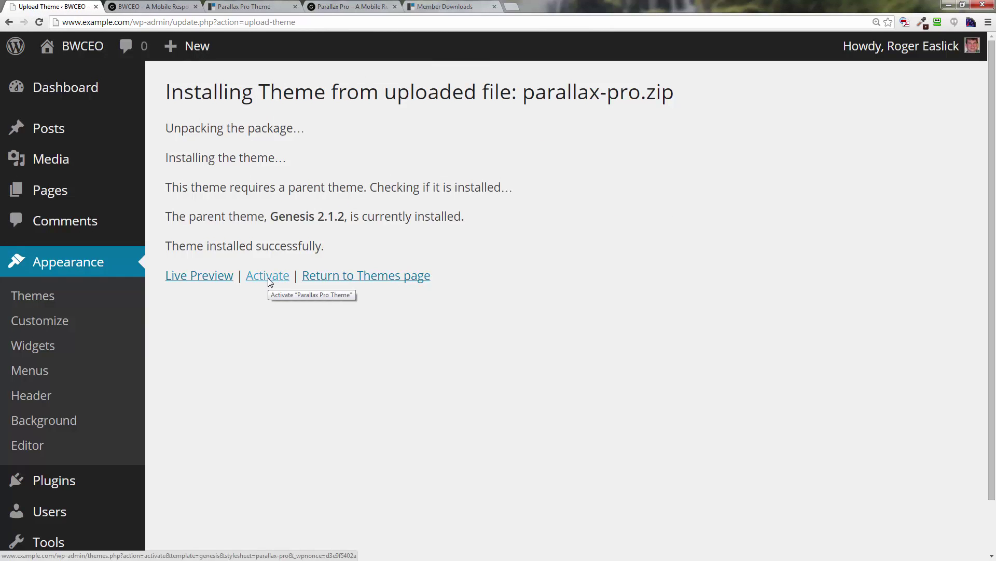
pyautogui.click(269, 279)
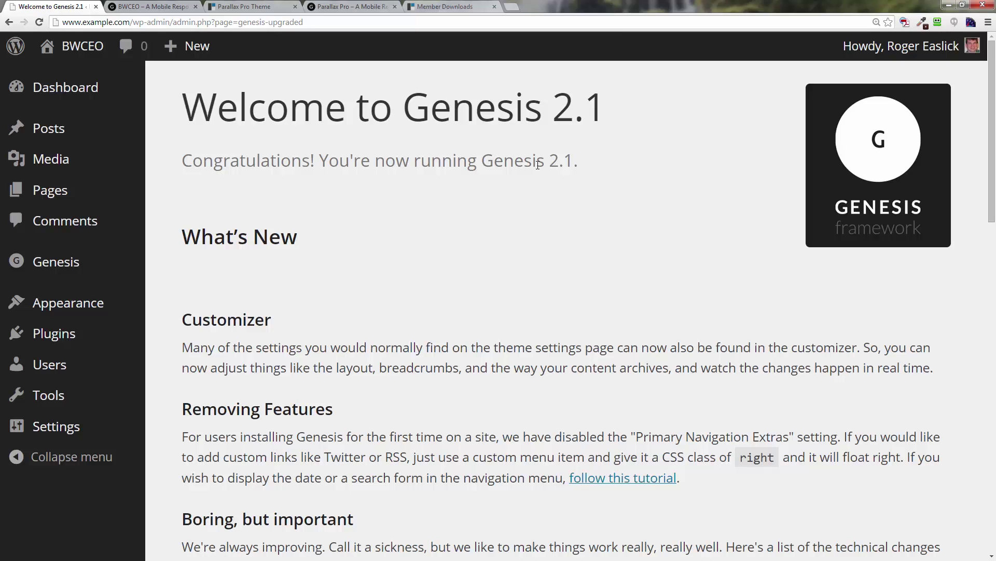
# - Open BWCEO's Visit Site link in a new tab and switch to it
pyautogui.moveTo(83, 47)
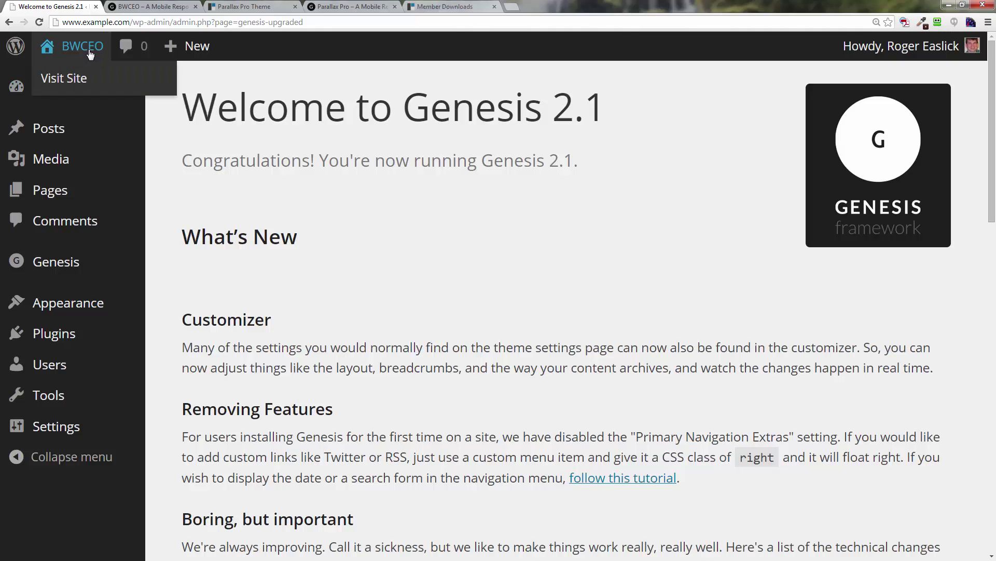
pyautogui.rightClick(78, 82)
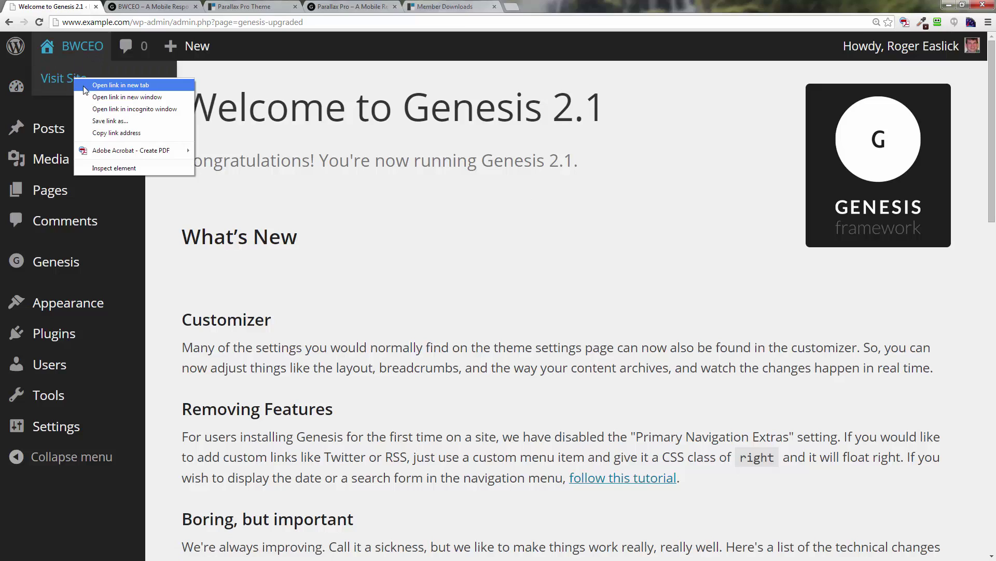
pyautogui.click(83, 86)
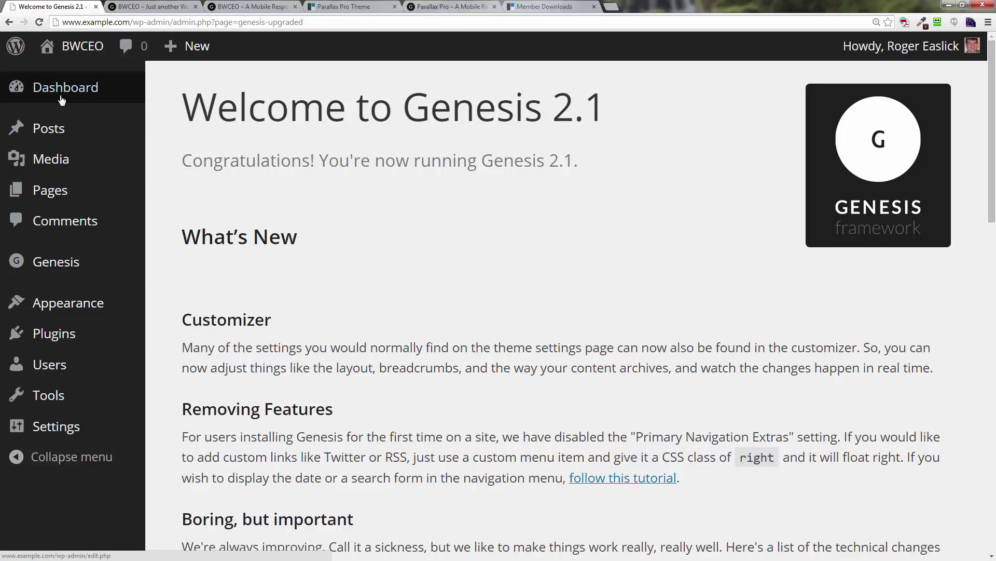
pyautogui.moveTo(70, 62)
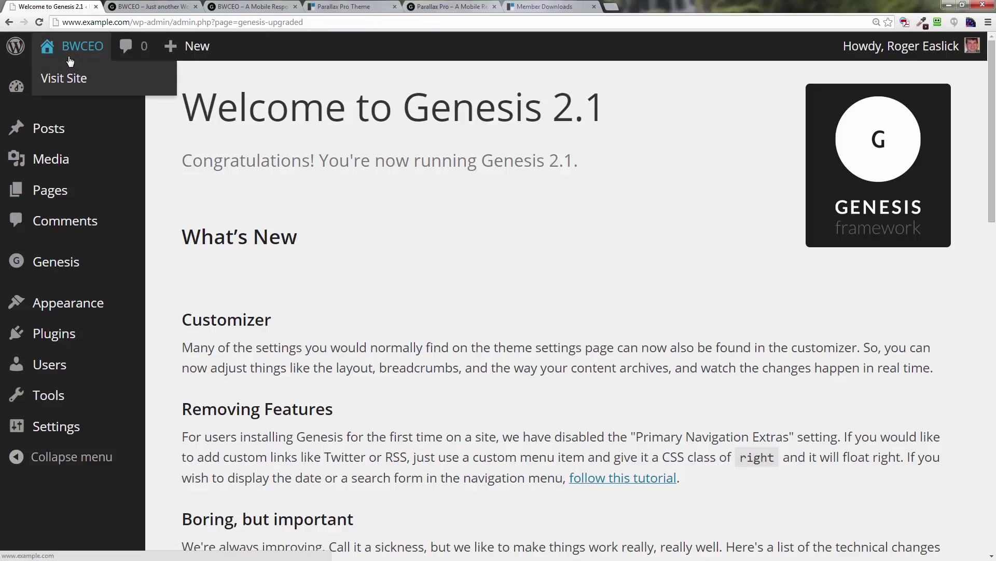
pyautogui.click(150, 8)
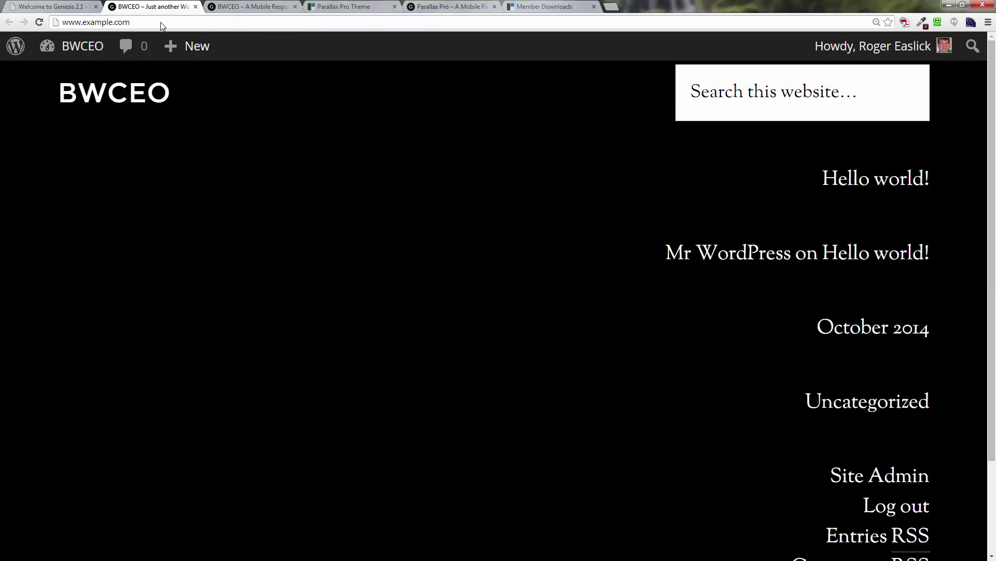
pyautogui.hotkey('ctrl', '0')
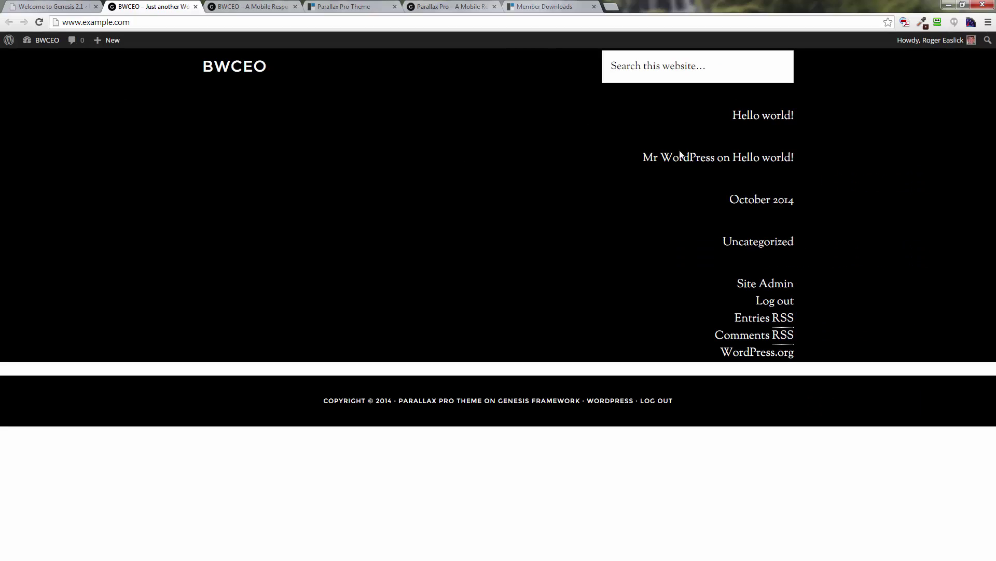
pyautogui.moveTo(46, 48)
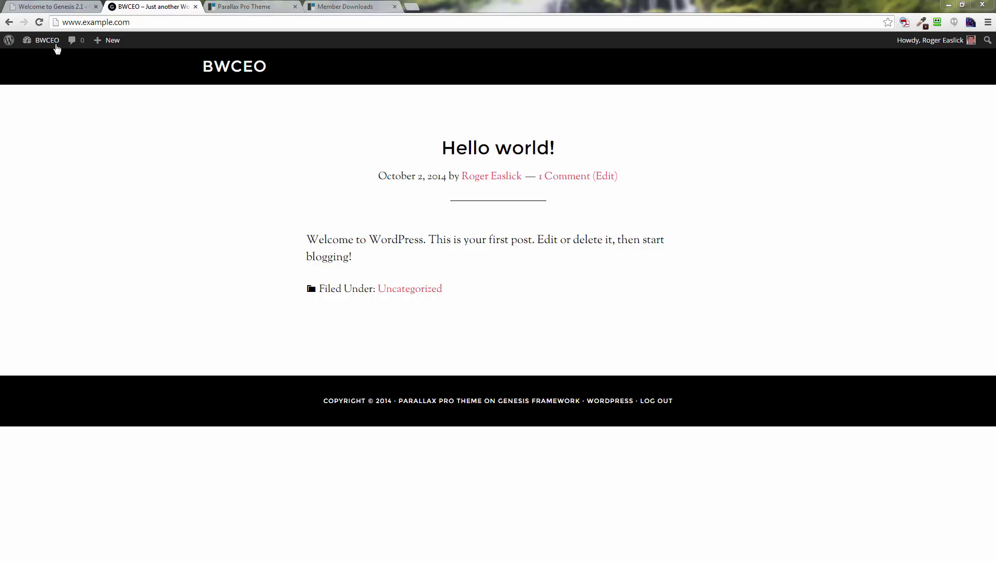
pyautogui.moveTo(54, 46)
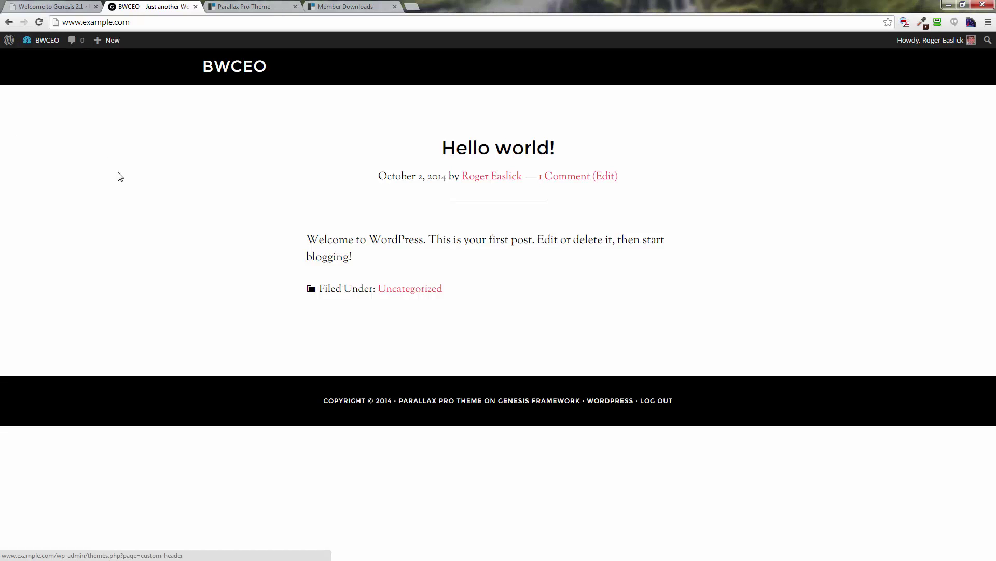
pyautogui.hotkey('ctrl', '+')
pyautogui.hotkey('ctrl', '+')
pyautogui.hotkey('ctrl', '+')
pyautogui.hotkey('ctrl', '+')
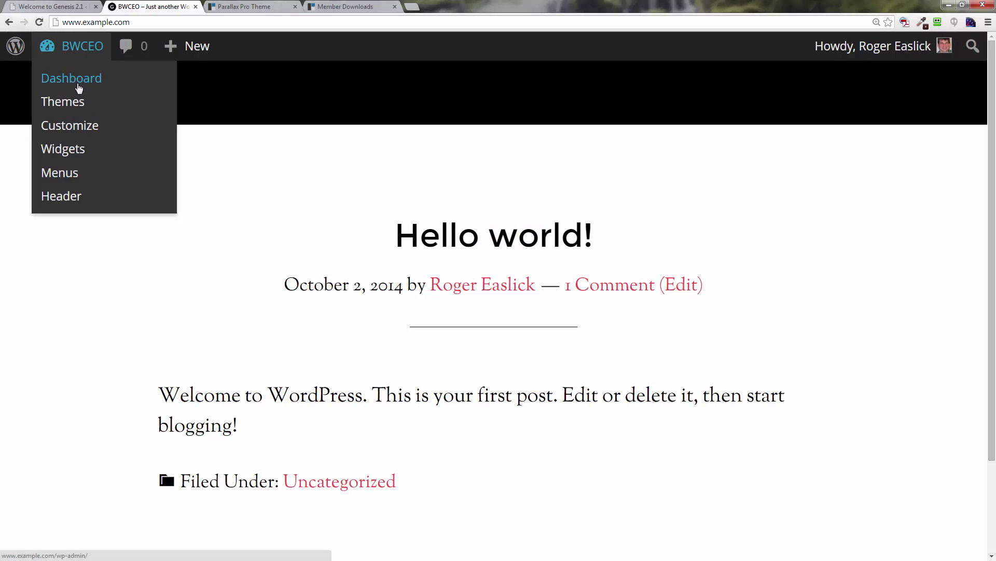
# - Check Parallax Pro is the active theme, then view the live BWCEO front page
pyautogui.click(79, 104)
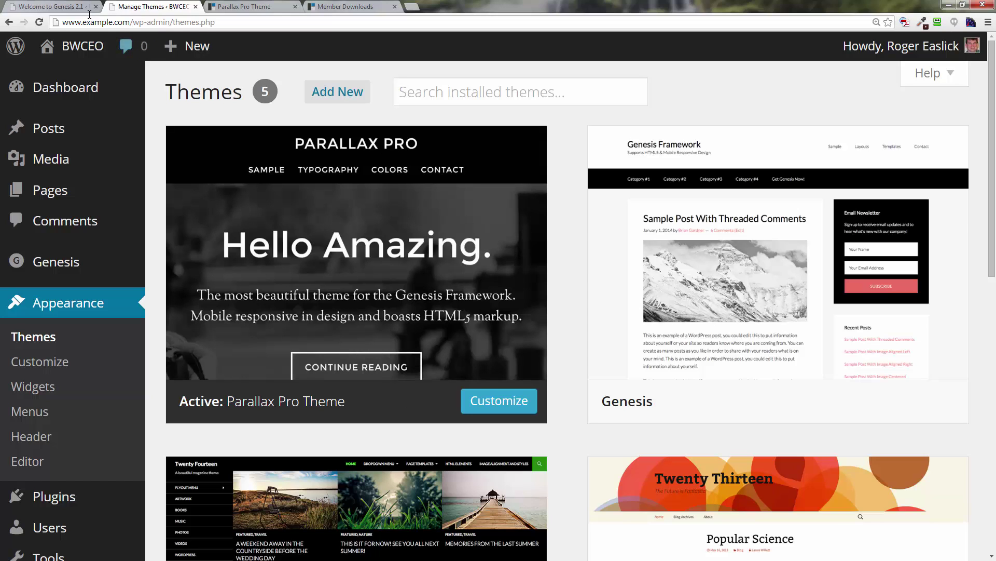
pyautogui.moveTo(78, 46)
pyautogui.click(78, 82)
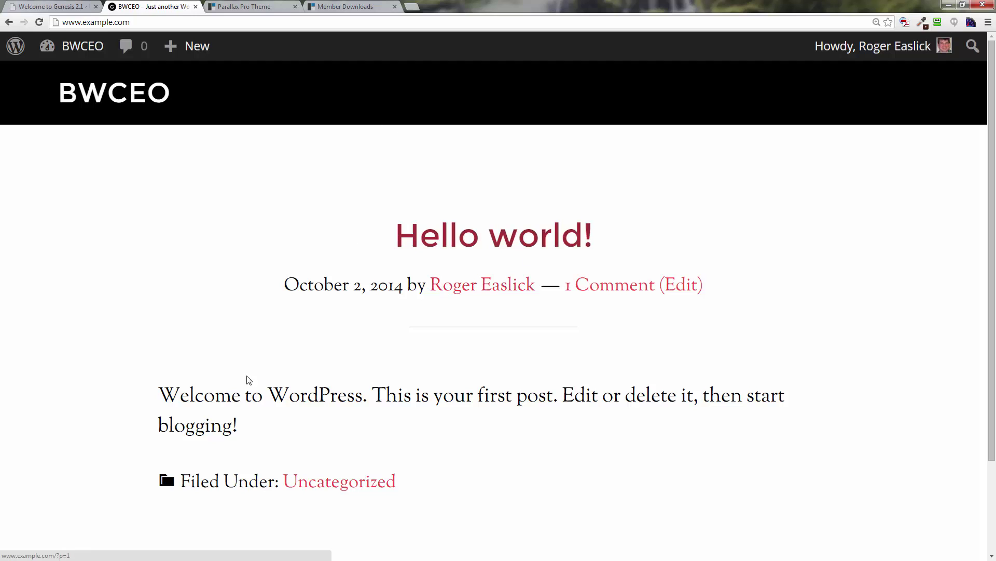
pyautogui.scroll(-3, 574, 329)
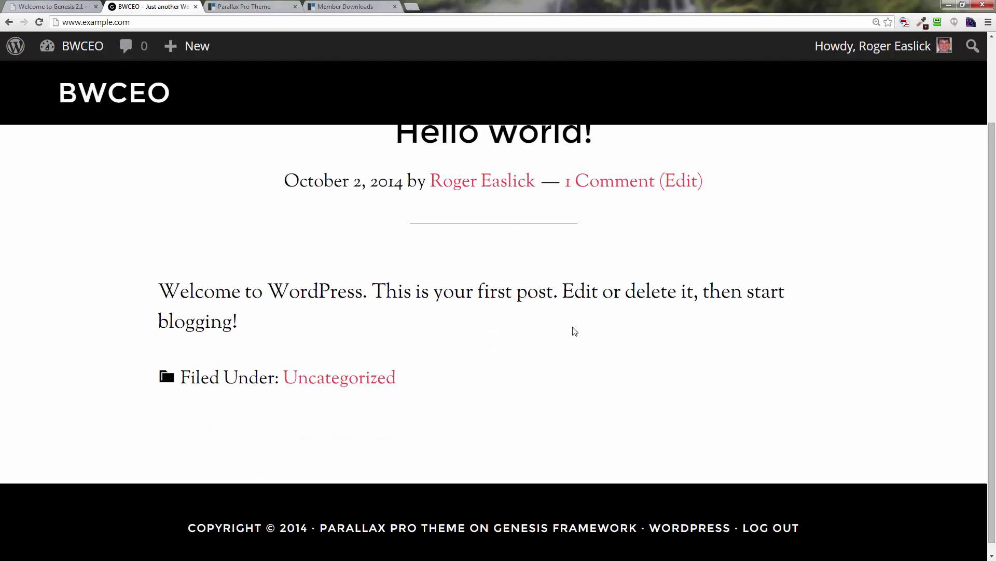
pyautogui.scroll(3, 574, 331)
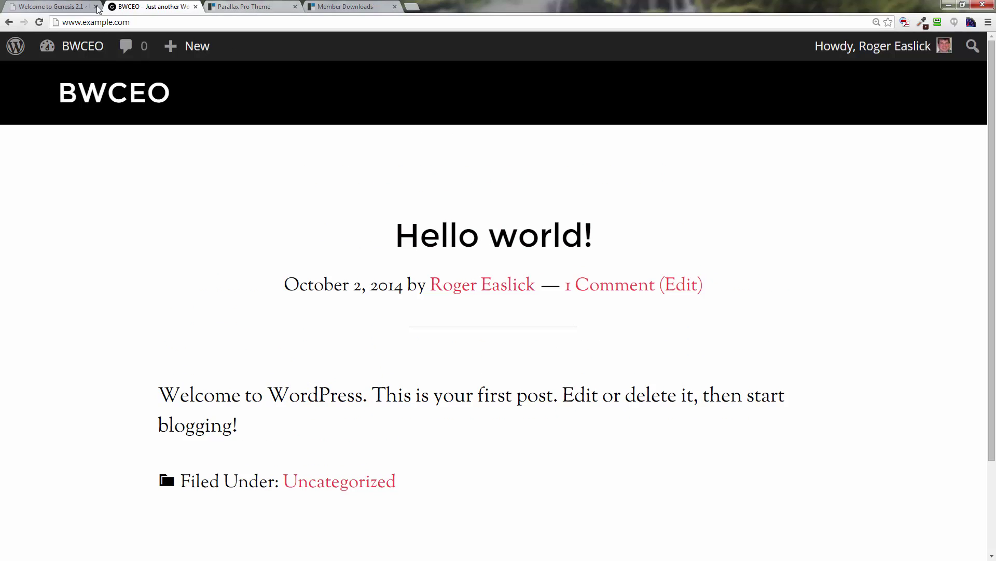
# - Look through the open Genesis welcome, BWCEO site and StudioPress downloads tabs
pyautogui.click(63, 8)
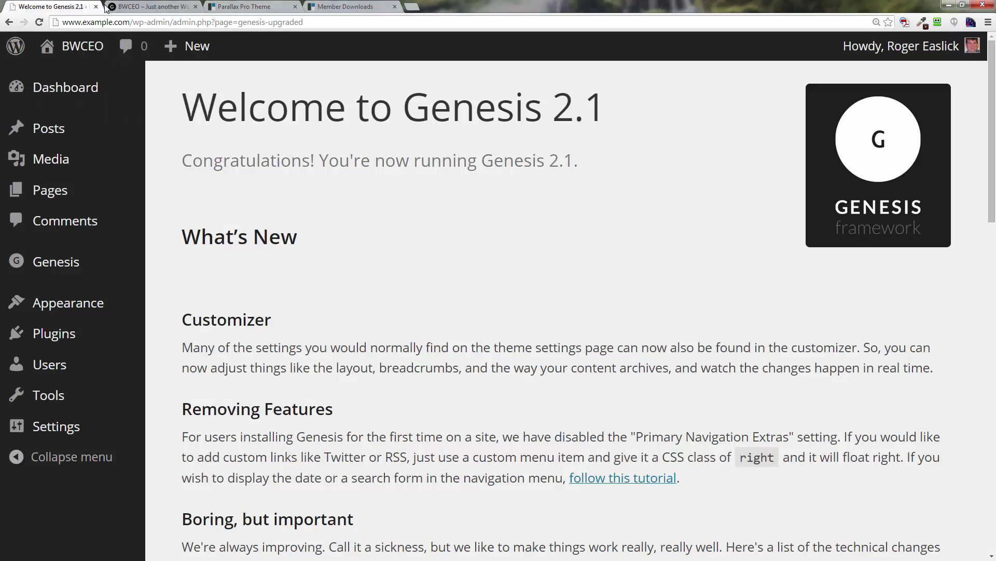
pyautogui.click(153, 6)
pyautogui.click(346, 7)
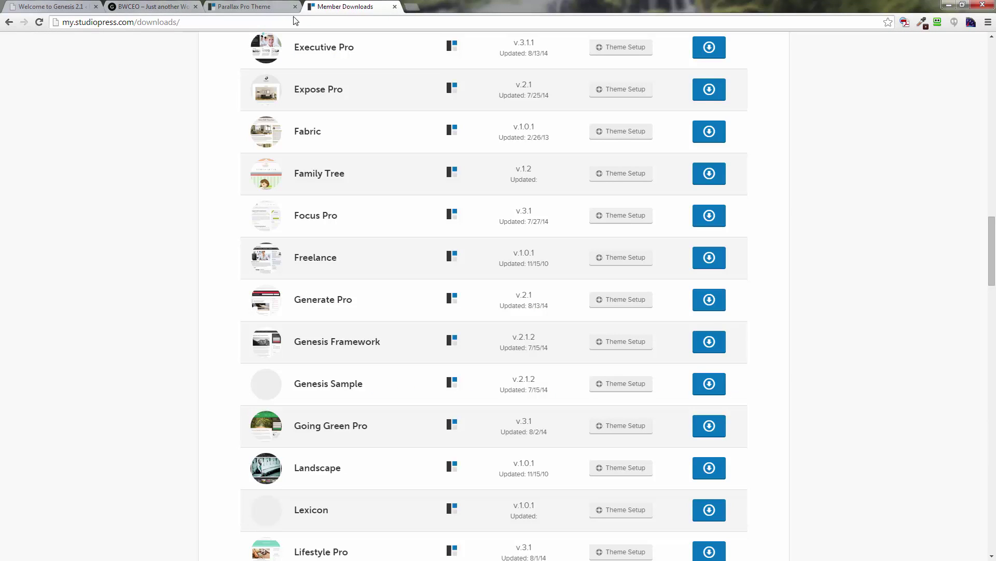
pyautogui.hotkey('ctrl', 't')
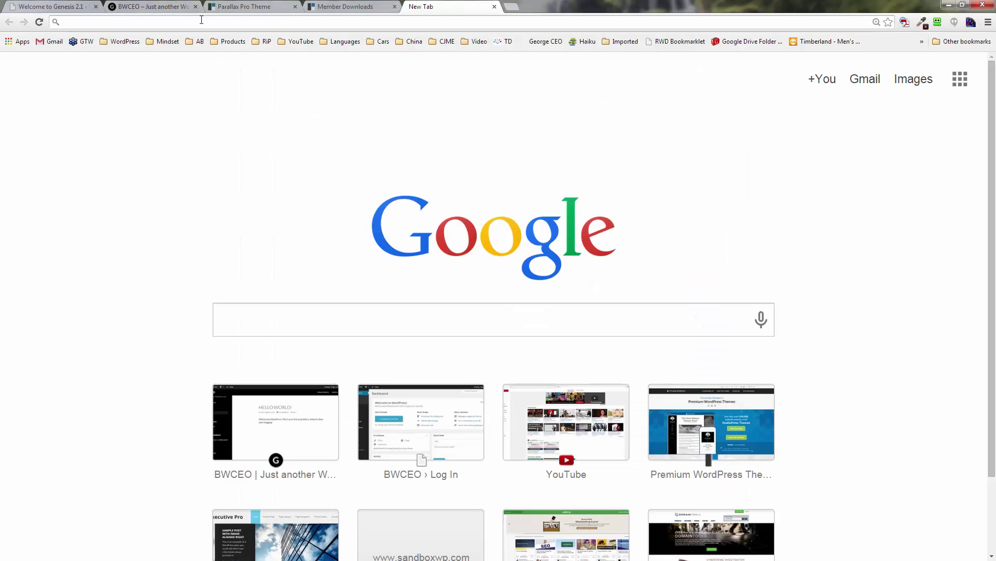
pyautogui.write('example')
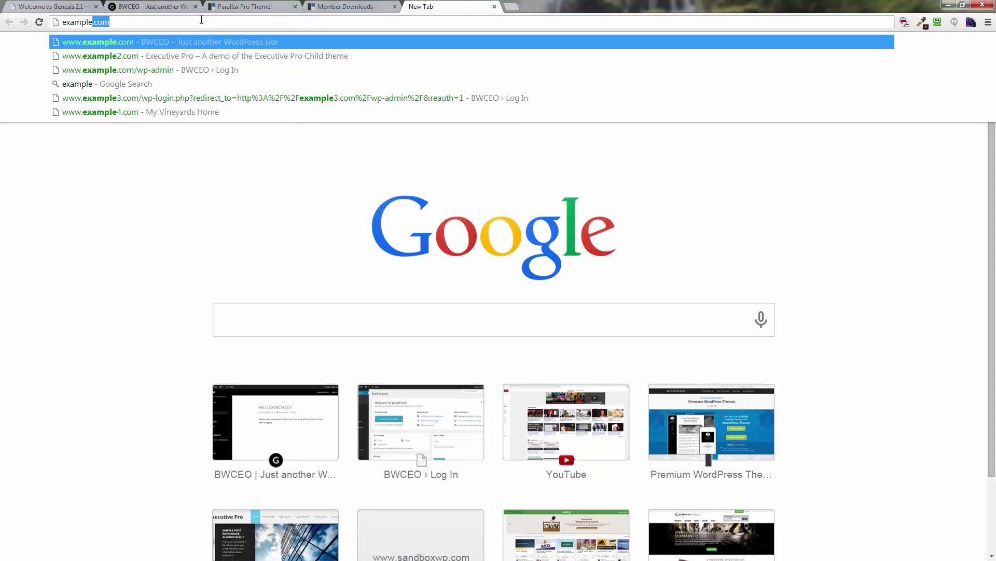
pyautogui.write('3')
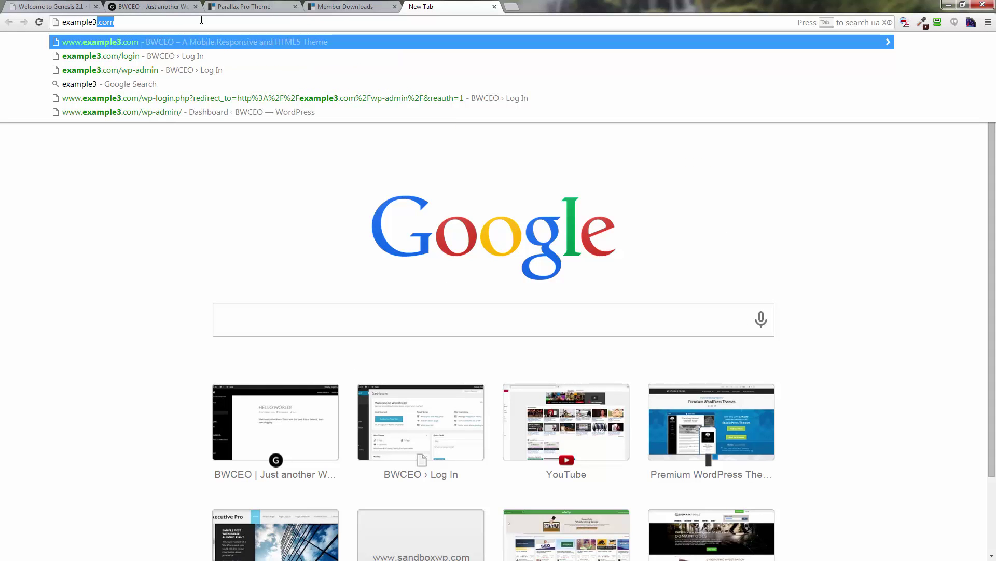
pyautogui.press('Return')
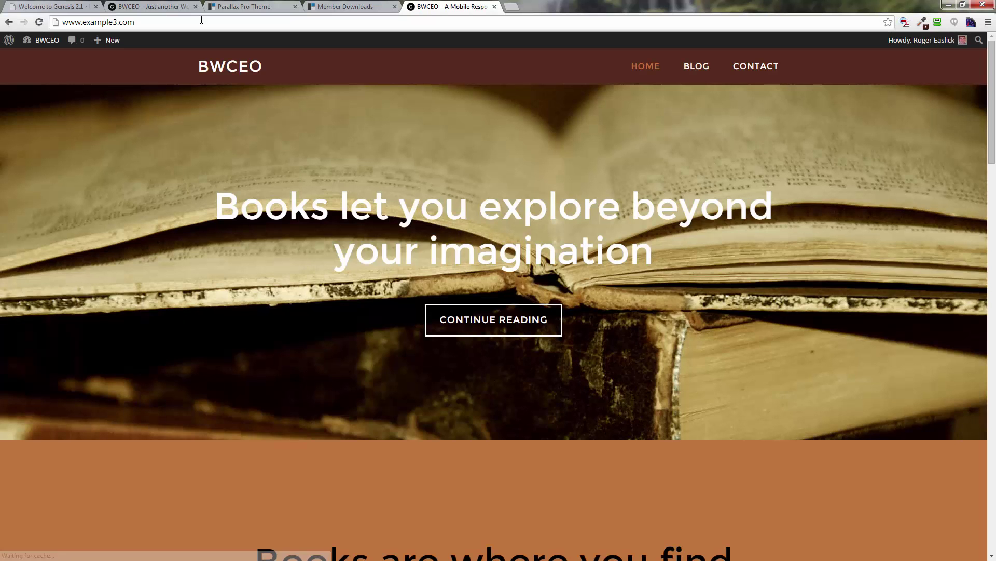
pyautogui.scroll(-5, 353, 179)
pyautogui.scroll(5, 353, 180)
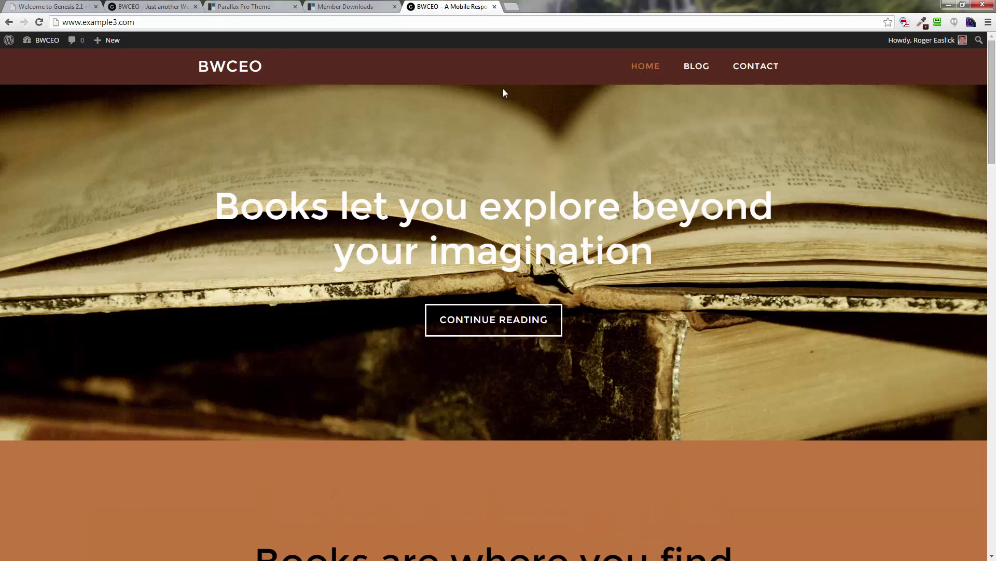
# - Return to the 'BWCEO – Just another WordPress site' tab showing the Hello world! post
pyautogui.click(144, 8)
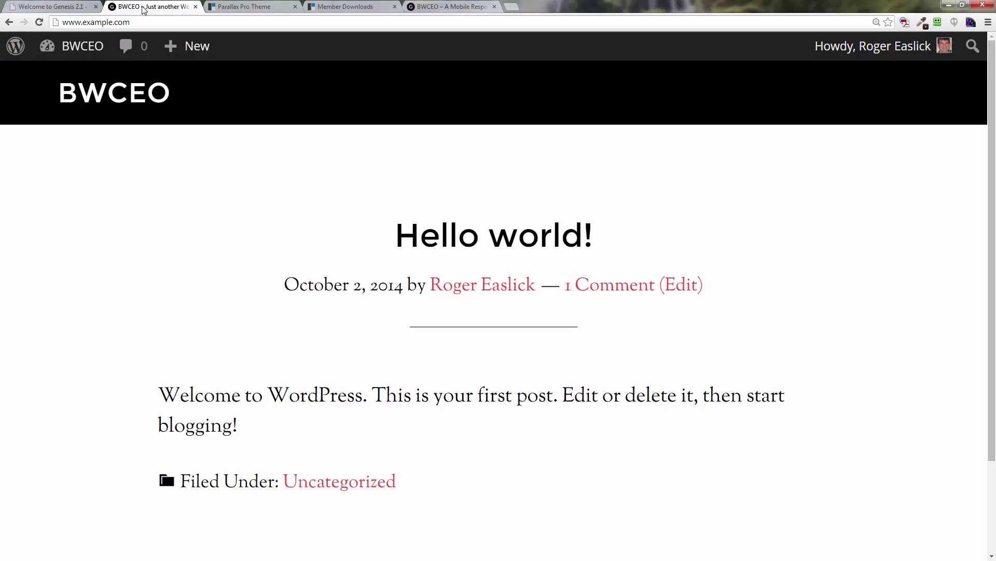